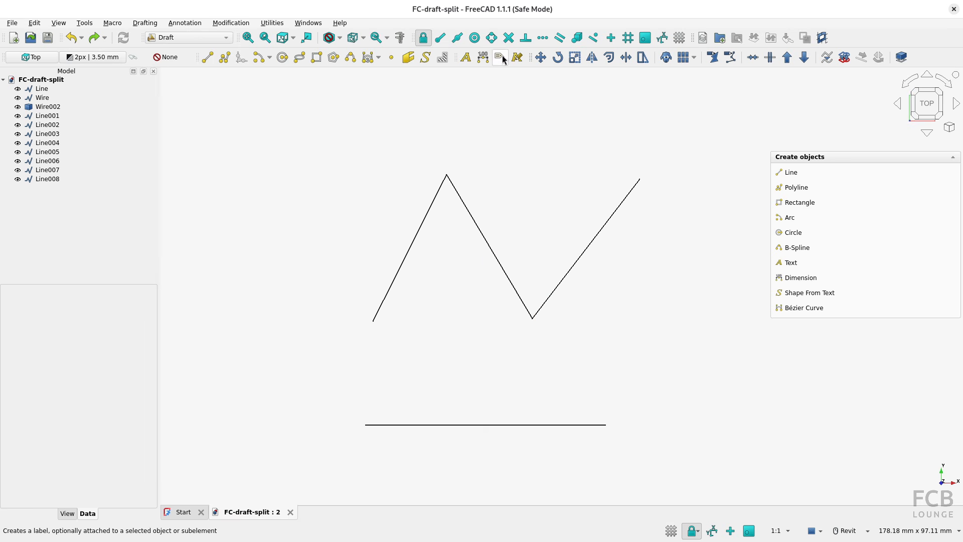
- Split the horizontal line about 12 mm from its left end and select each resulting segment to check it
left_click(501, 14)
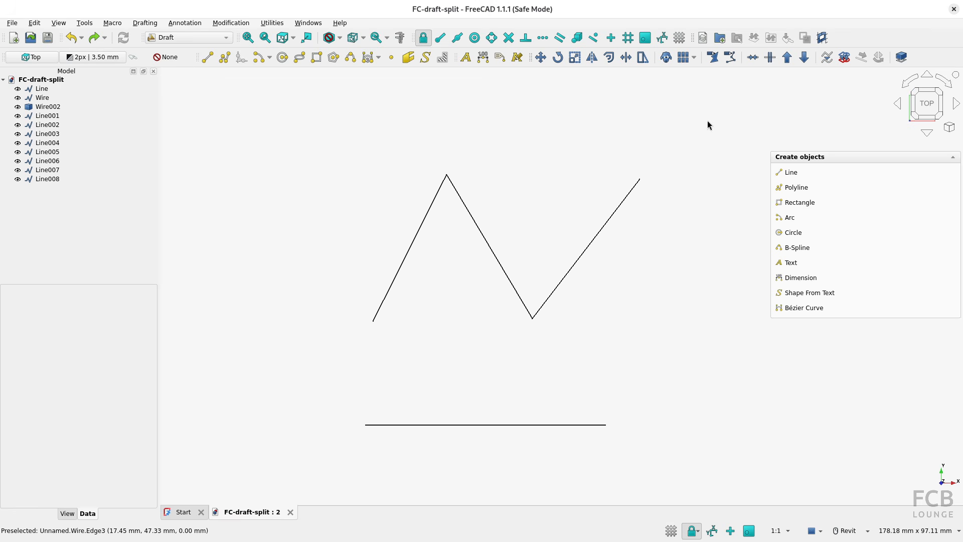
left_click(771, 60)
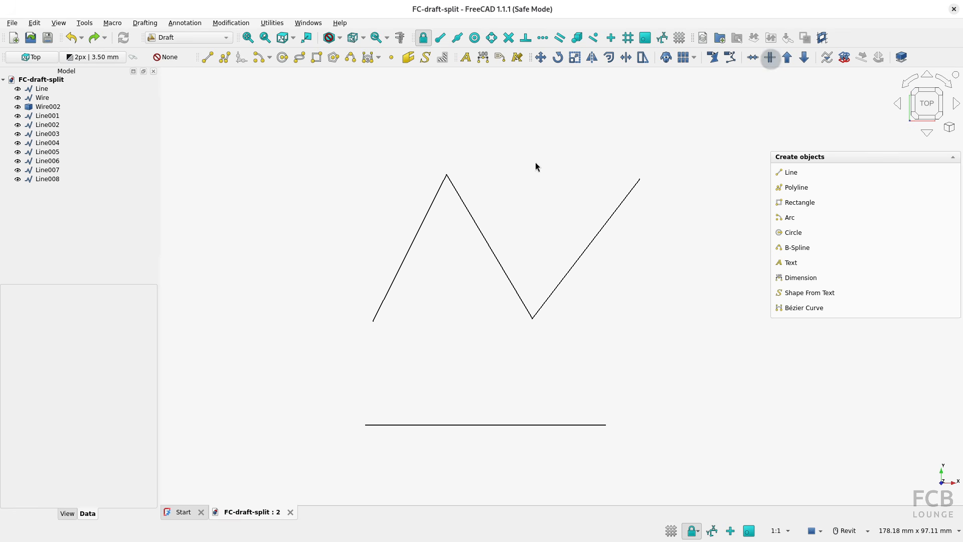
left_click(42, 90)
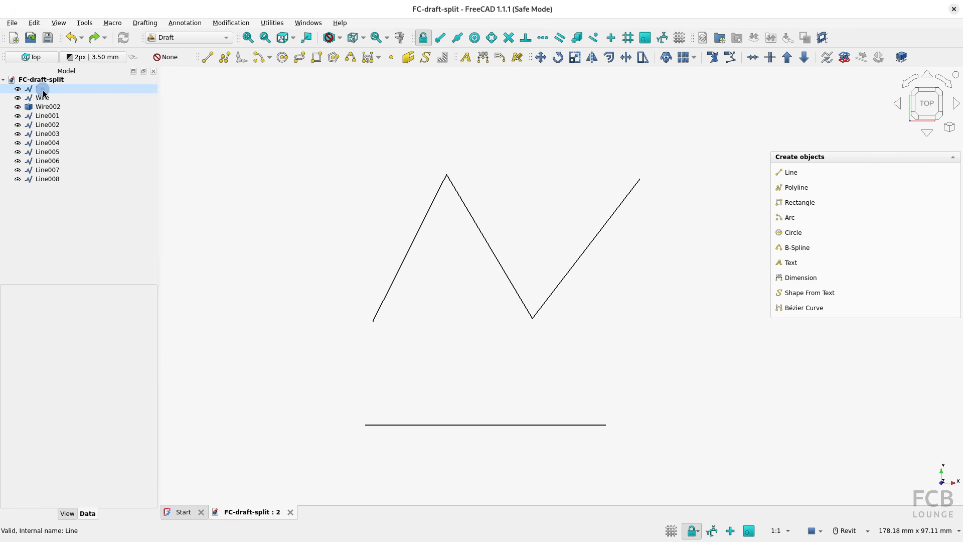
left_click(47, 100)
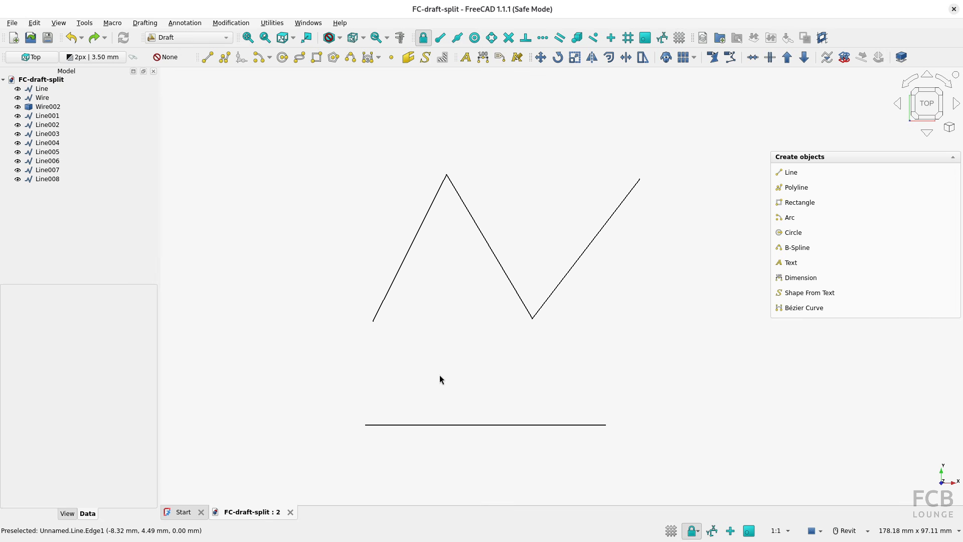
left_click(473, 424)
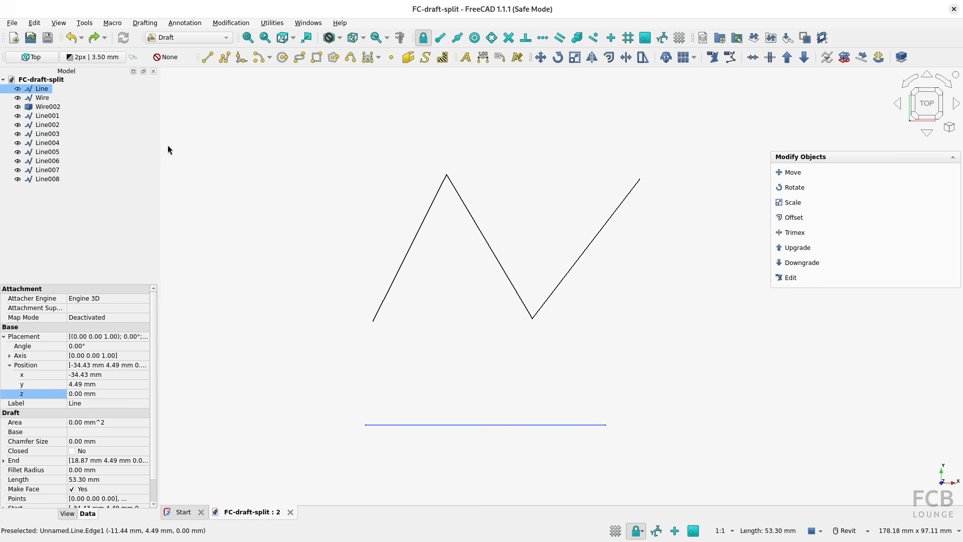
left_click(45, 91)
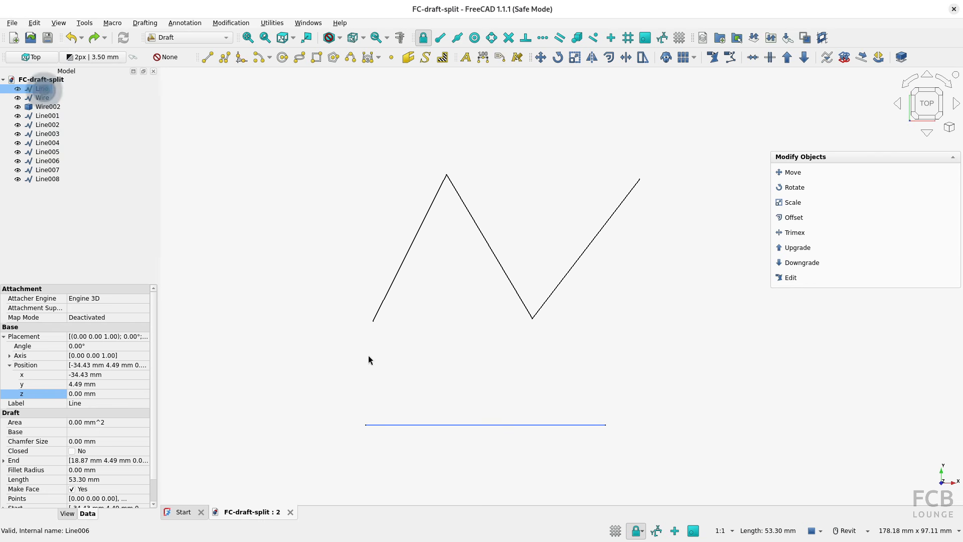
left_click(602, 351)
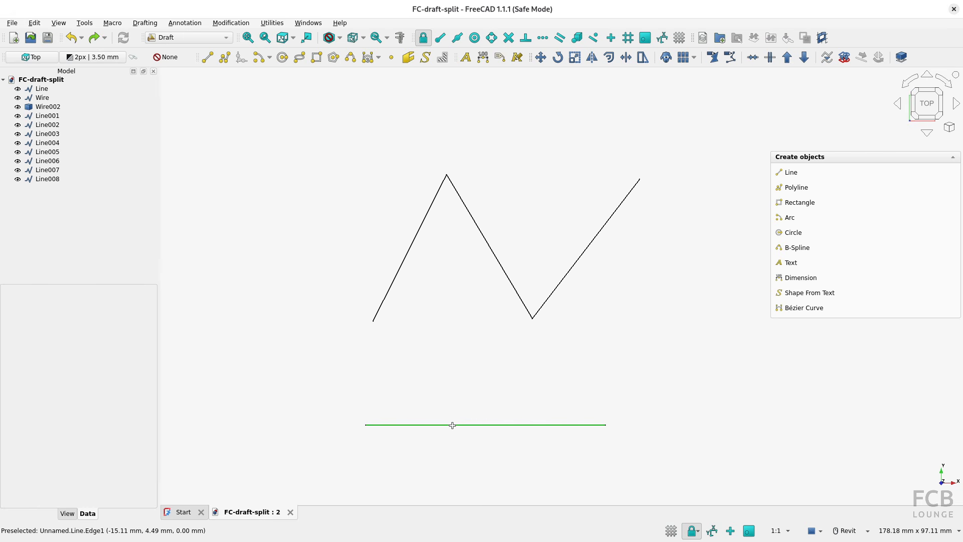
left_click(419, 425)
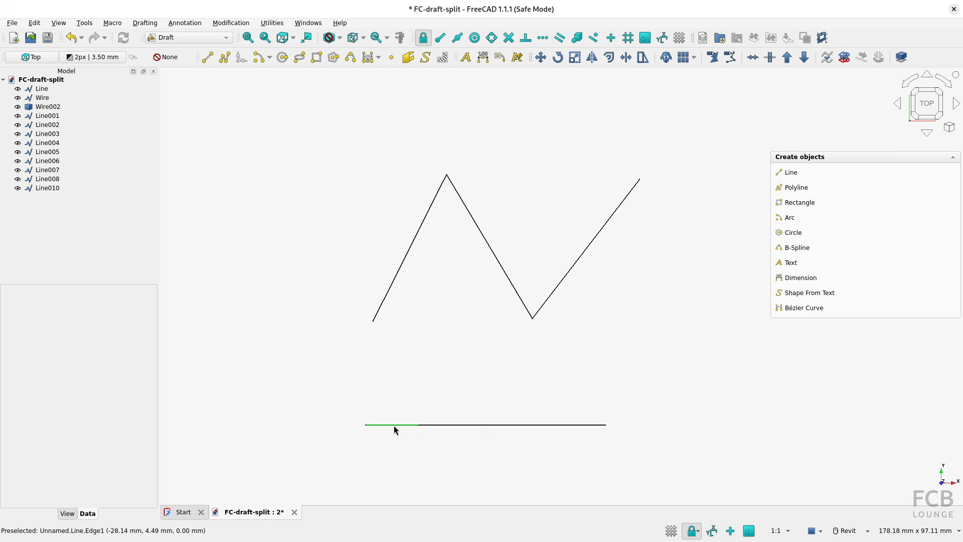
left_click(394, 426)
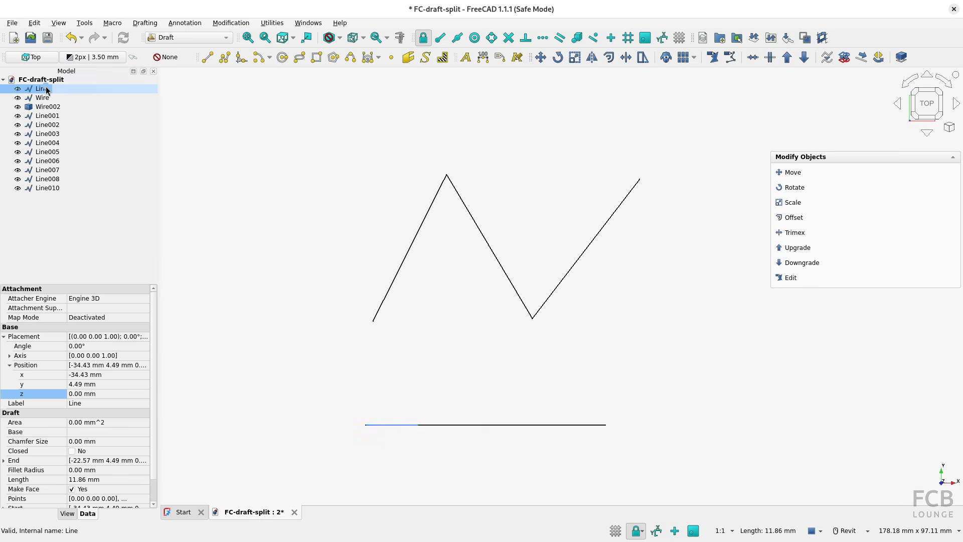
left_click(509, 425)
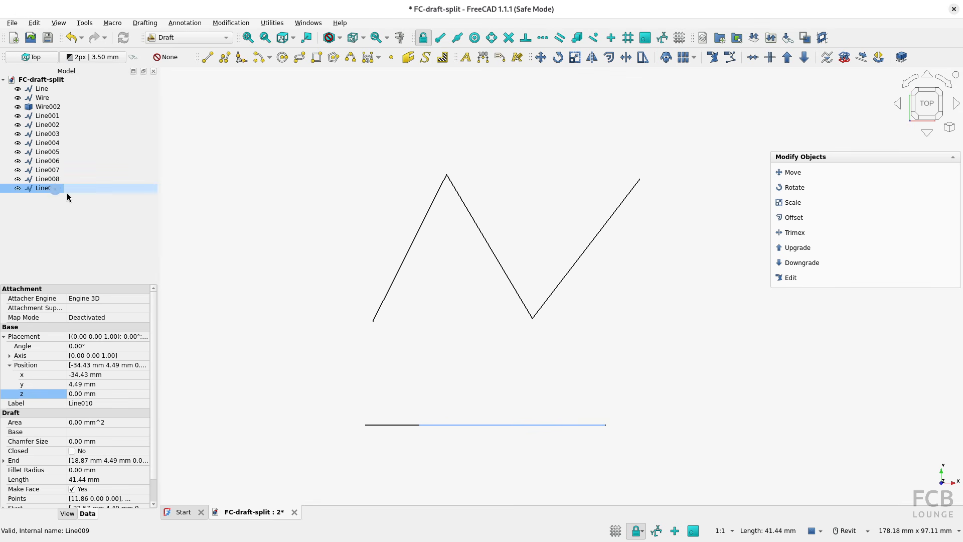
- Split the zigzag polyline on its last segment, about 23 mm from its upper right end, and check both parts
left_click(486, 243)
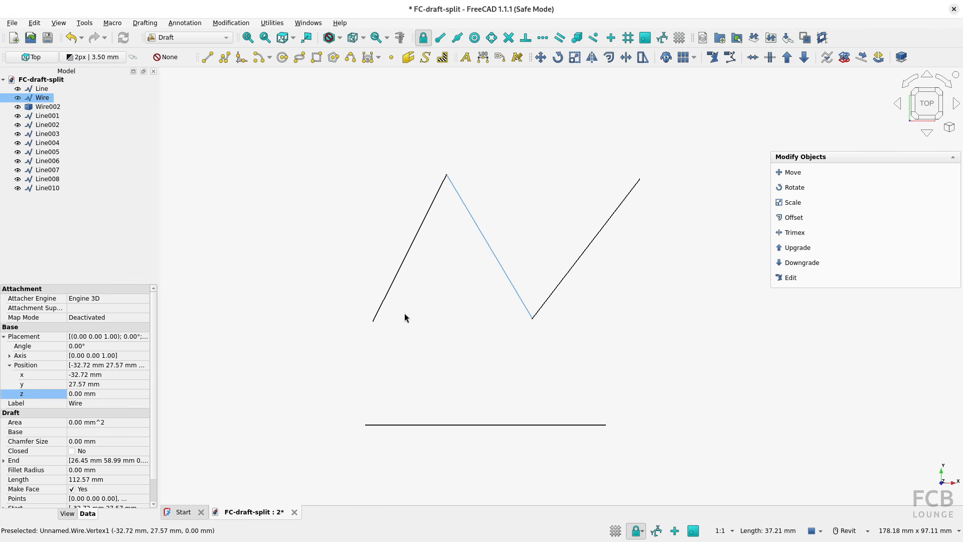
left_click(614, 218)
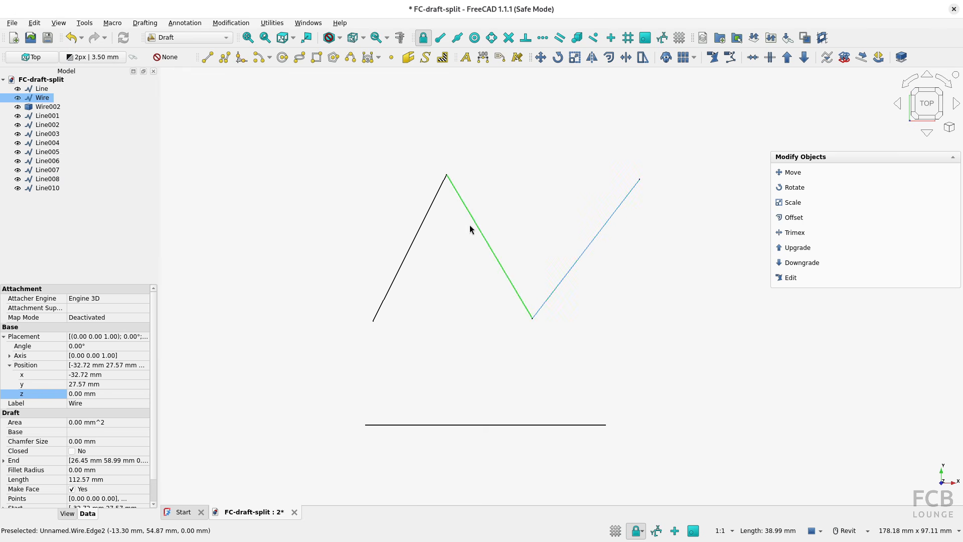
left_click(39, 186)
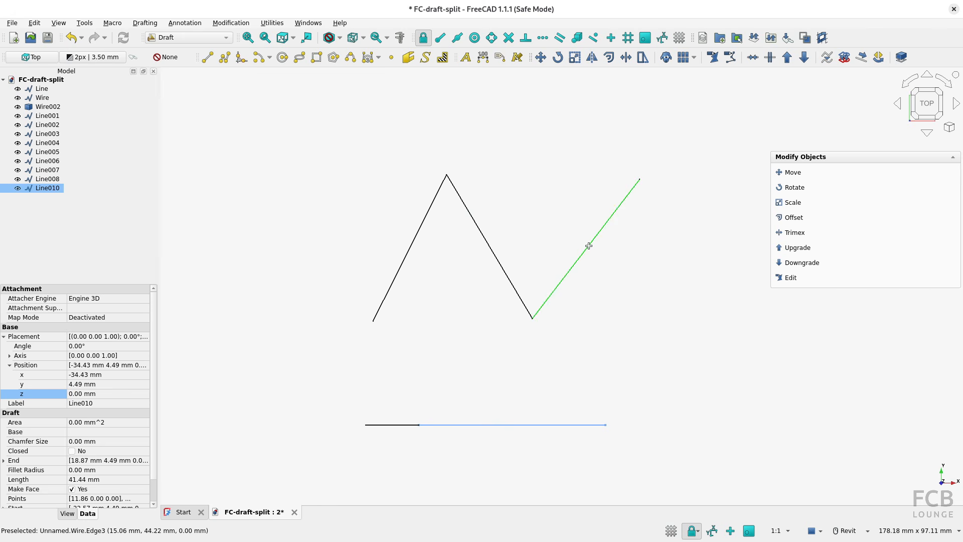
left_click(576, 262)
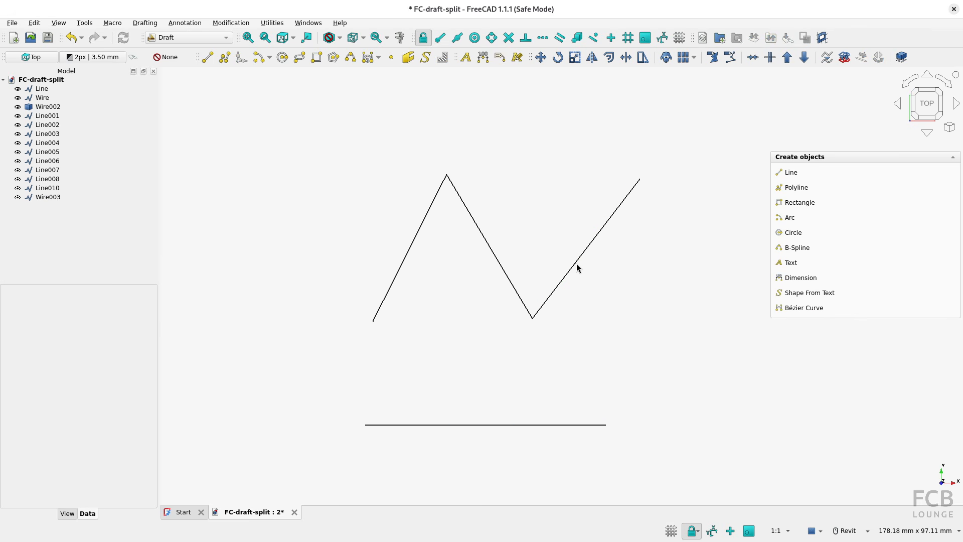
left_click(58, 99)
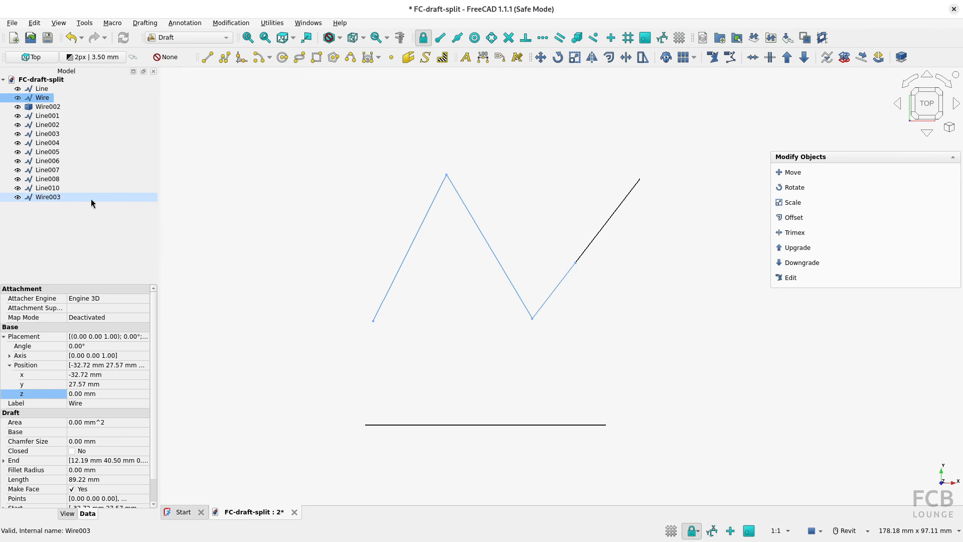
left_click(59, 197)
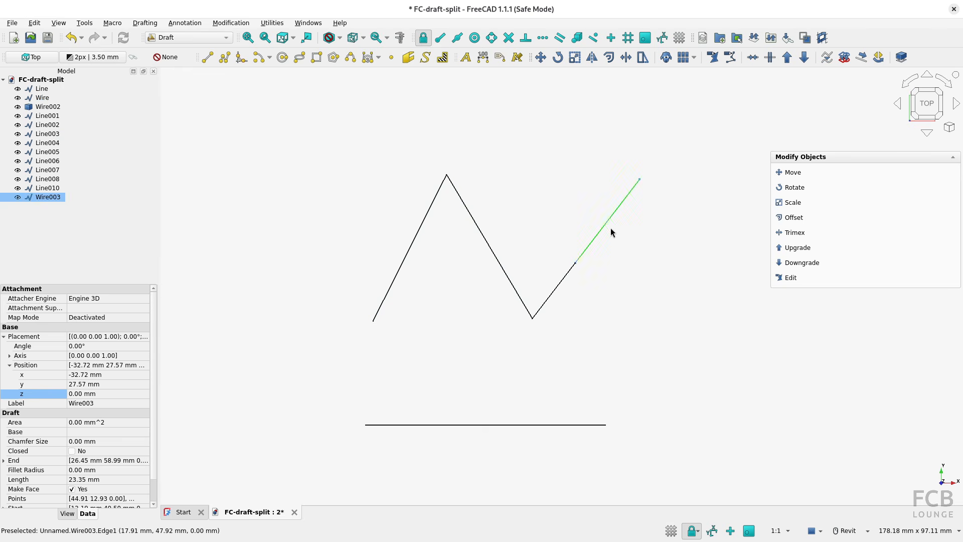
left_click(534, 198)
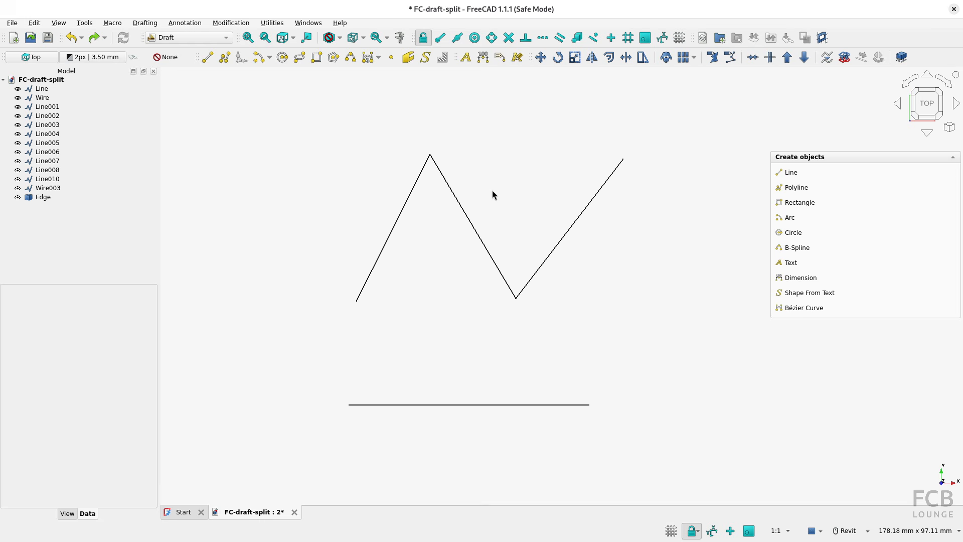
- Try to split the slanted Edge object above the polyline
mouse_move(500, 141)
middle_mouse_down()
mouse_move(482, 380)
mouse_move(477, 370)
middle_mouse_up()
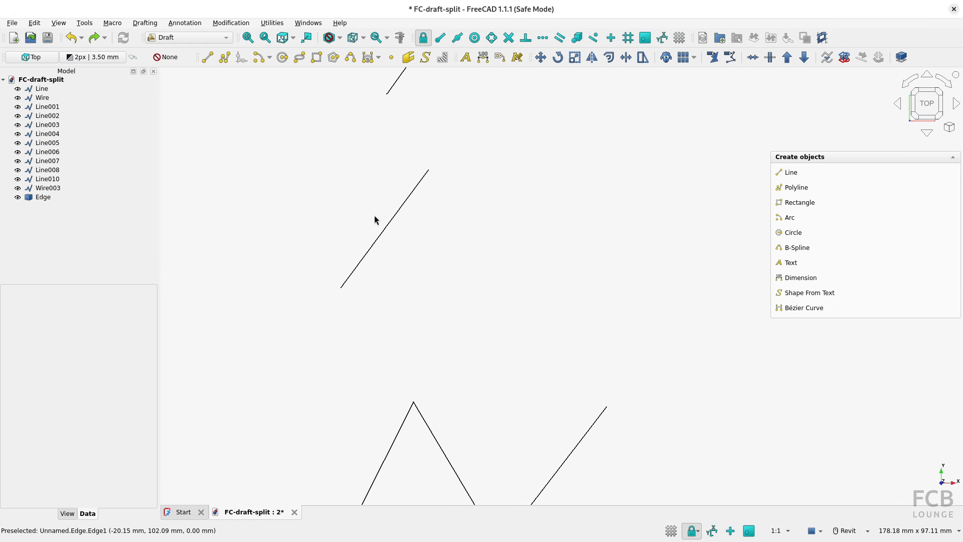
left_click(51, 199)
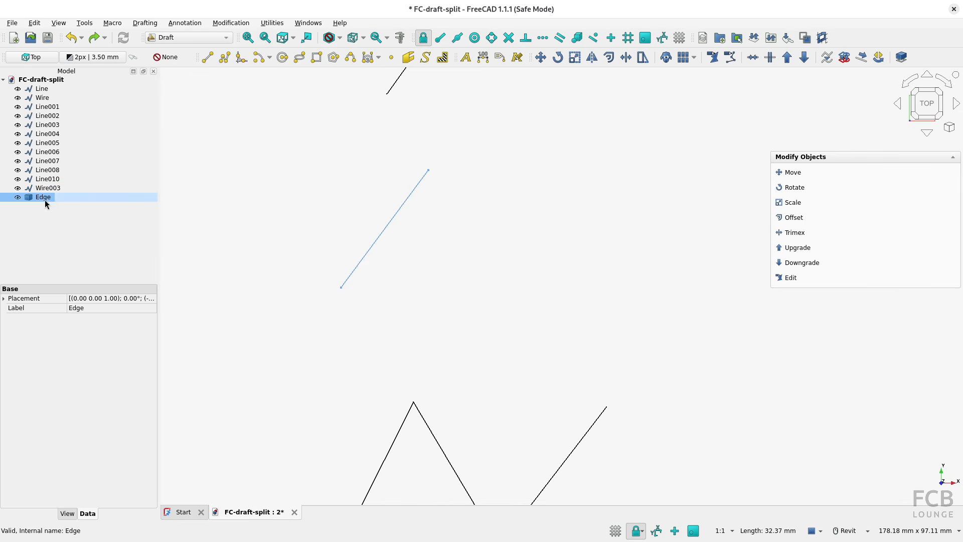
left_click(457, 253)
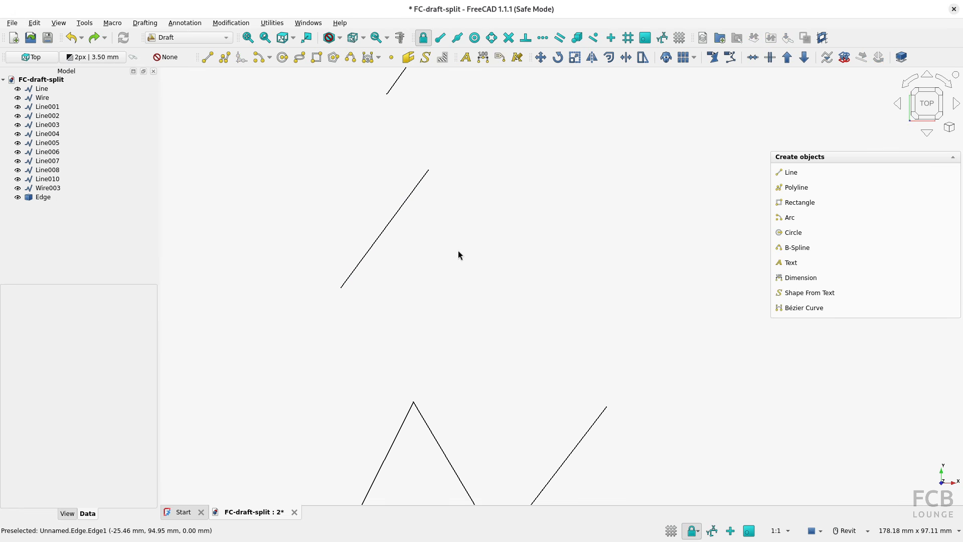
left_click(771, 59)
left_click(373, 244)
left_click(372, 247)
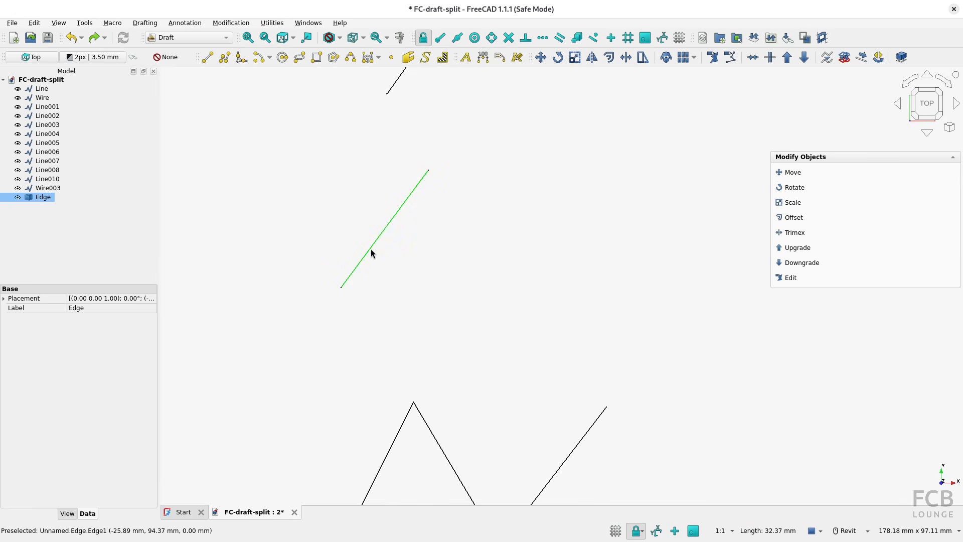
left_click(399, 251)
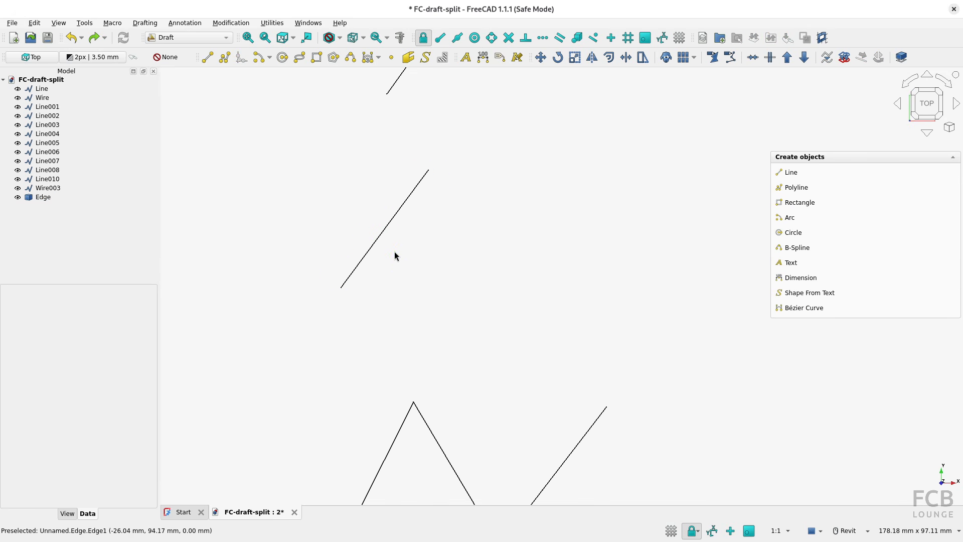
- Upgrade the slanted Edge object above the polyline to a Draft line
left_click(49, 198)
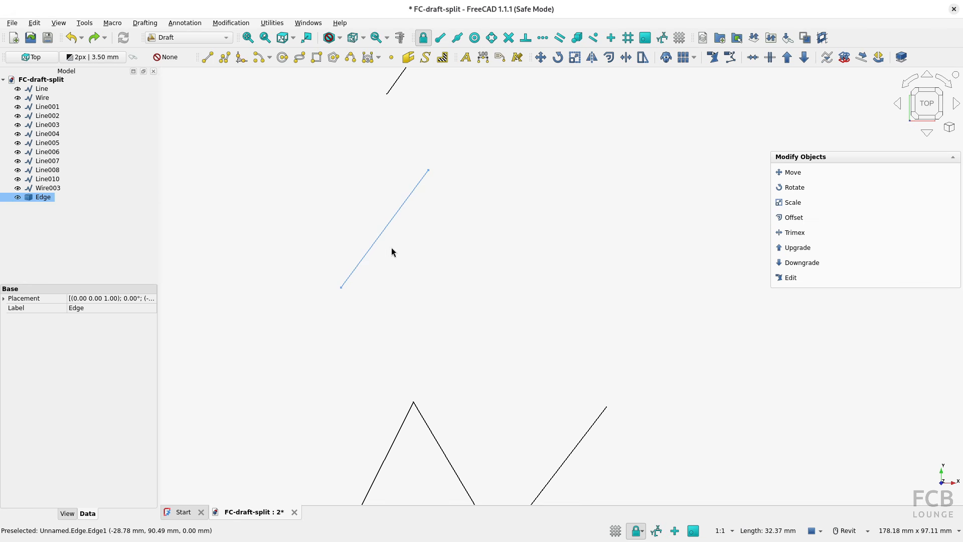
left_click(49, 200)
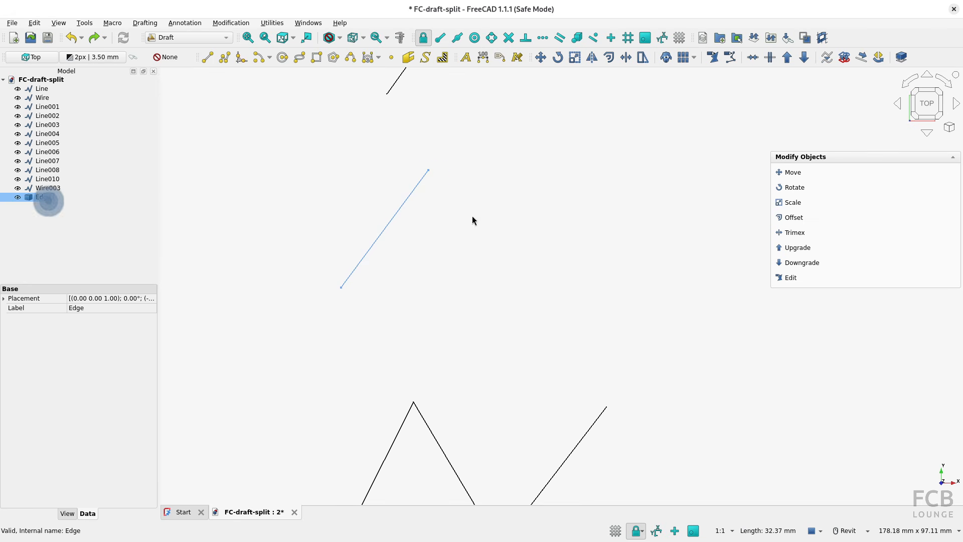
left_click(786, 58)
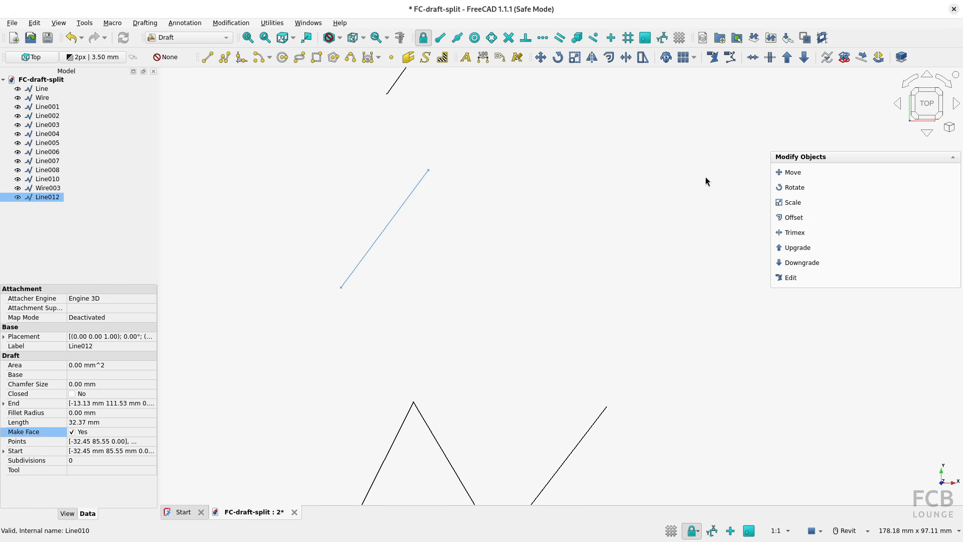
- Split the upgraded slanted line about 25 mm from its lower end and select the resulting segments to check them
left_click(769, 59)
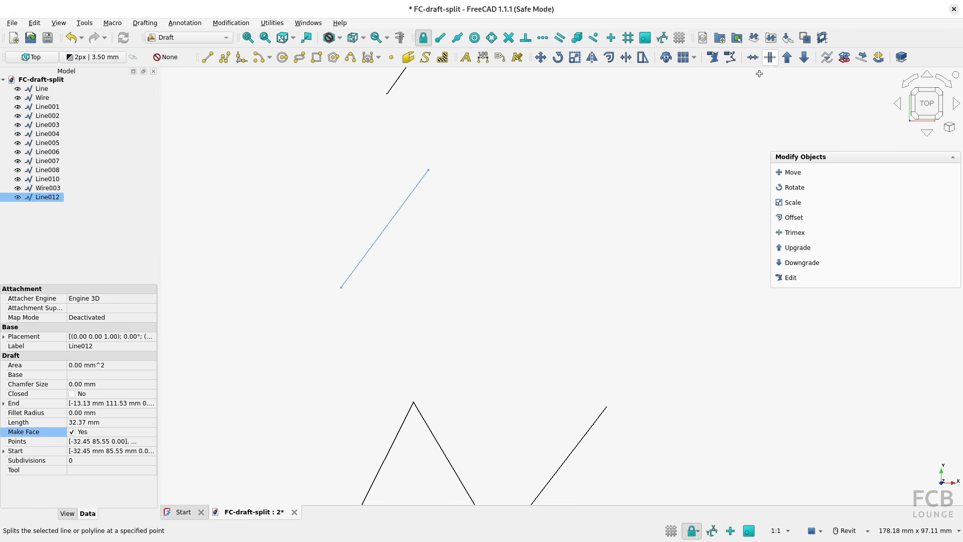
left_click(409, 200)
left_click(394, 218)
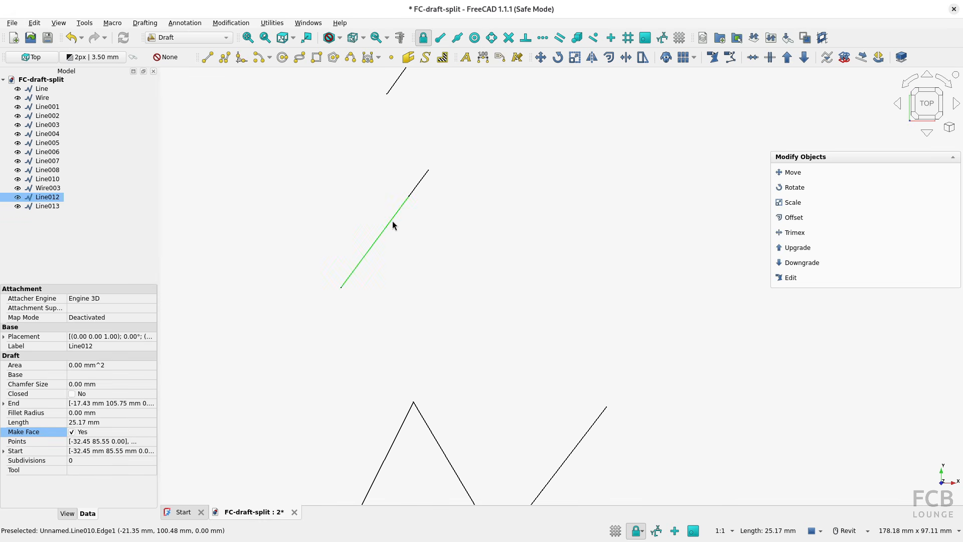
left_click(422, 185)
left_click(398, 214)
left_click(444, 200)
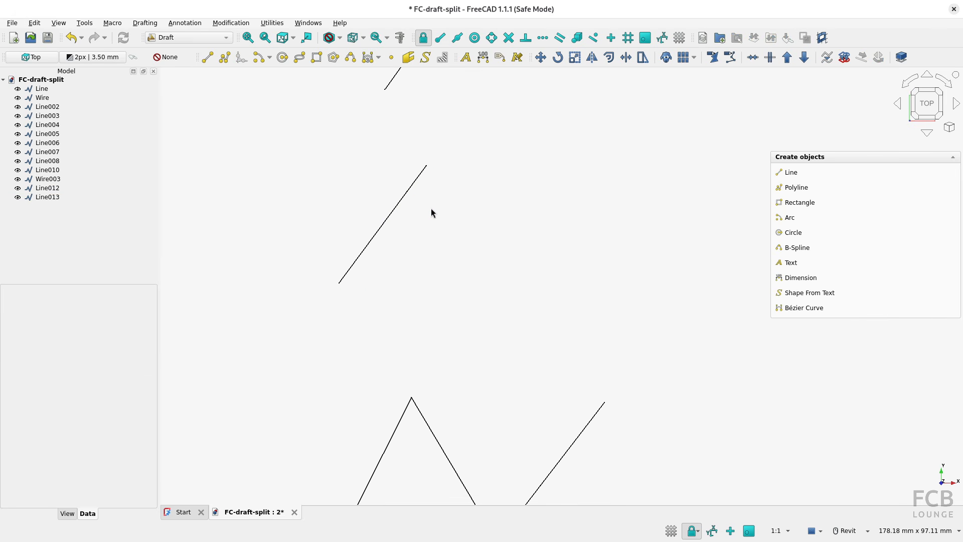
left_click(404, 196)
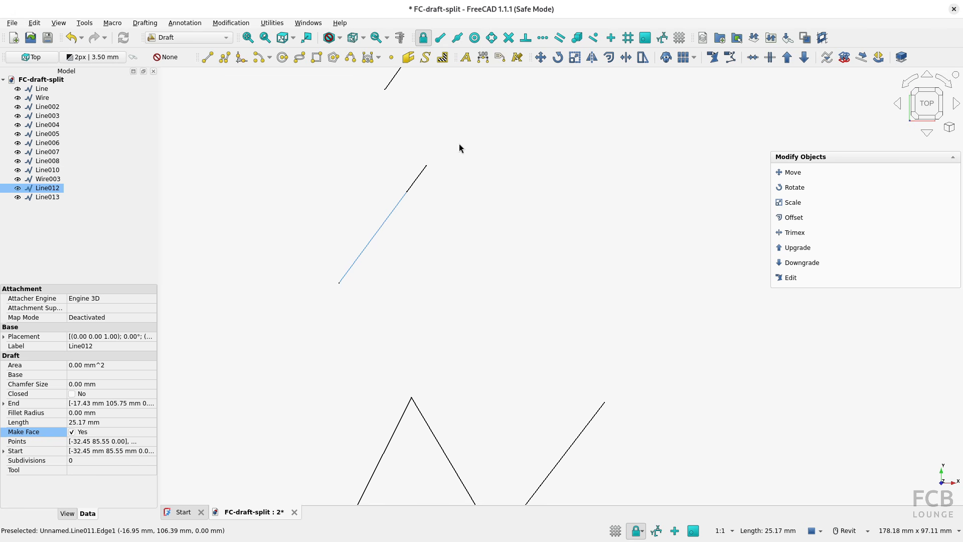
- Enable midpoint snapping and split the next slanted line above exactly at its midpoint
middle_click_drag(457, 117, 416, 316)
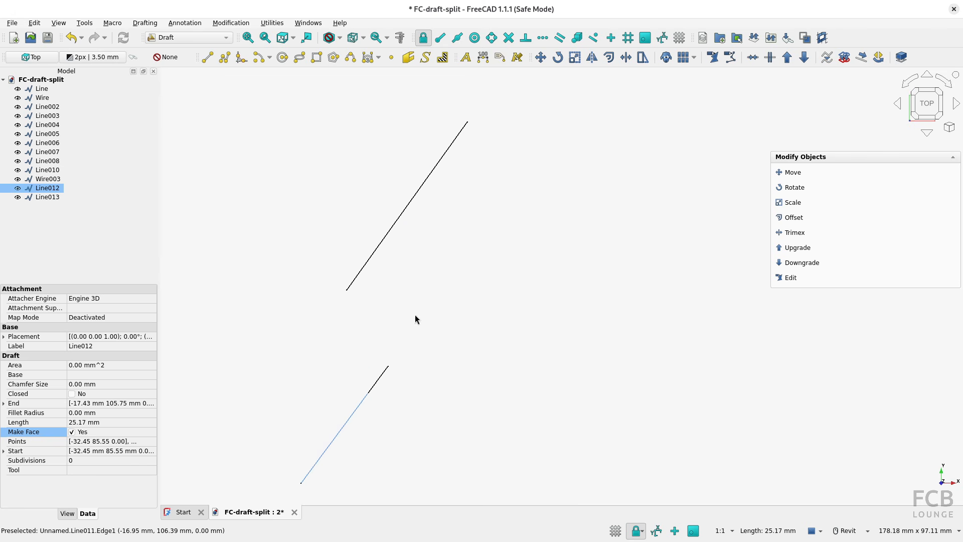
left_click(436, 271)
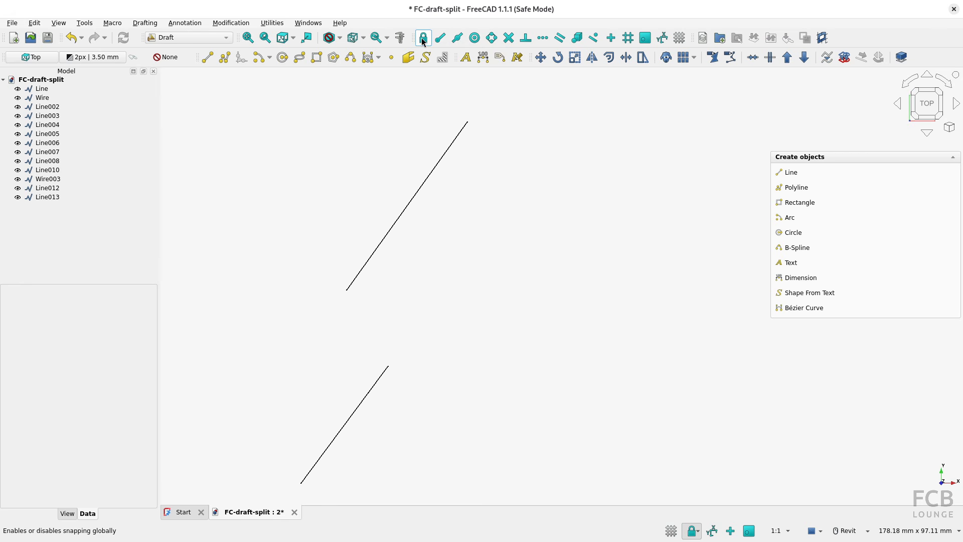
left_click(457, 39)
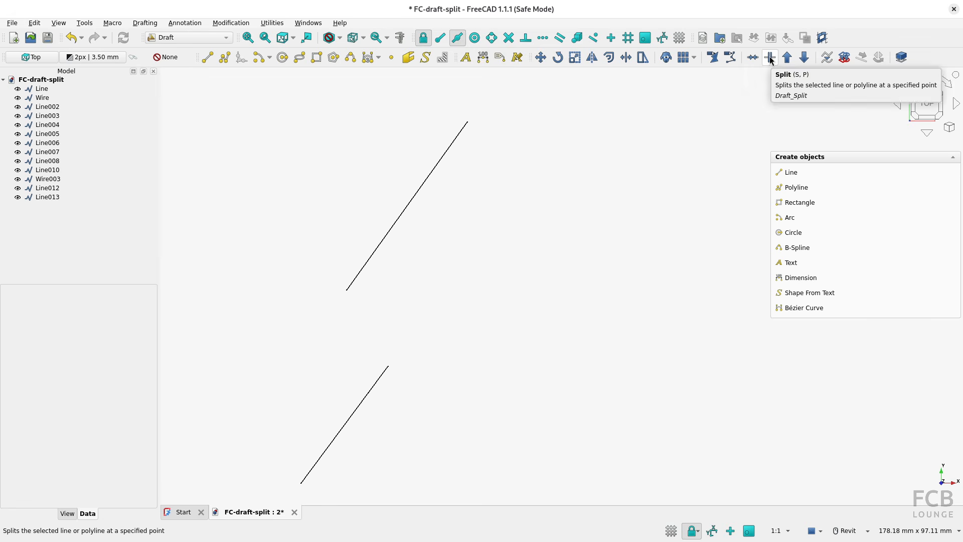
left_click(412, 198)
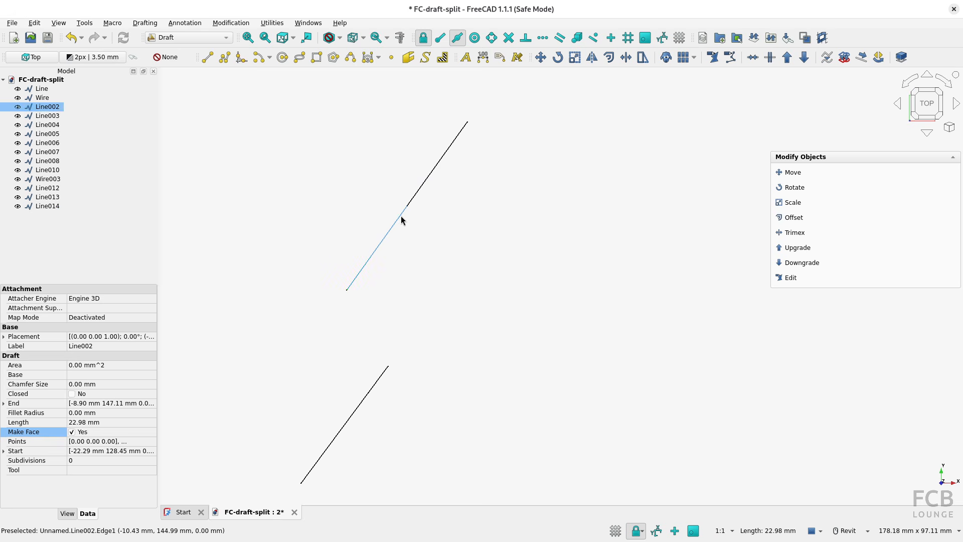
left_click(454, 40)
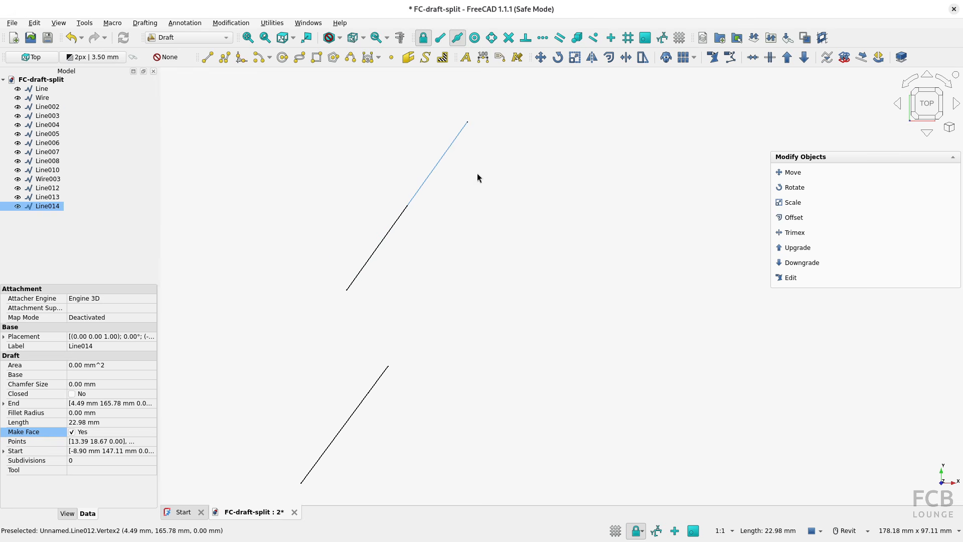
- Enable intersection snapping instead of midpoint snapping and split the horizontal line of the lowest crossing pair where the slanted line crosses it
middle_click_drag(490, 225, 460, 471)
middle_click_drag(456, 214, 508, 319)
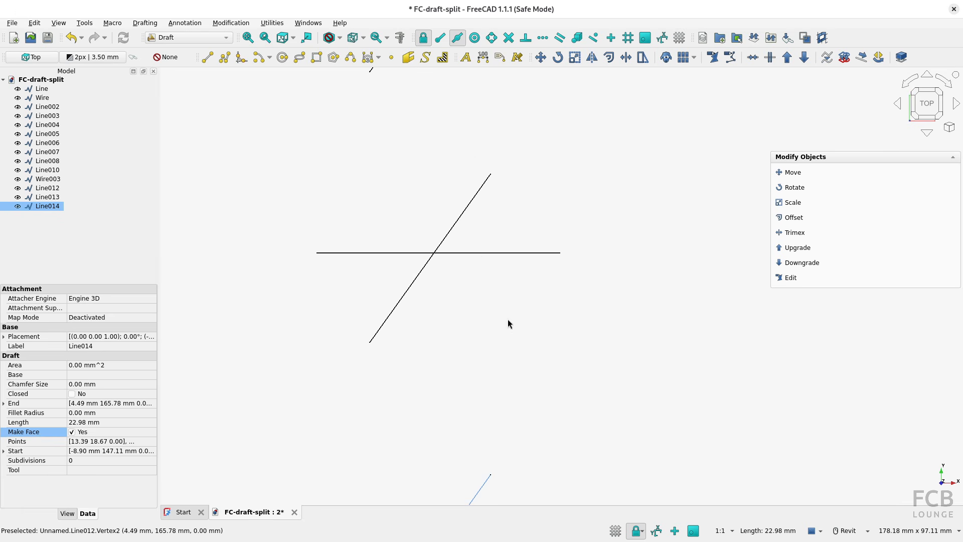
left_click(480, 252)
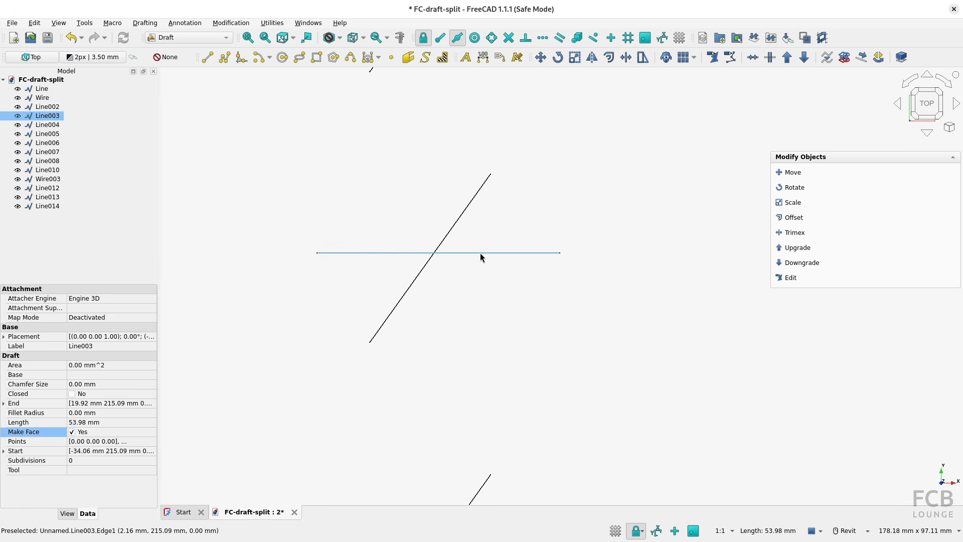
left_click(454, 231)
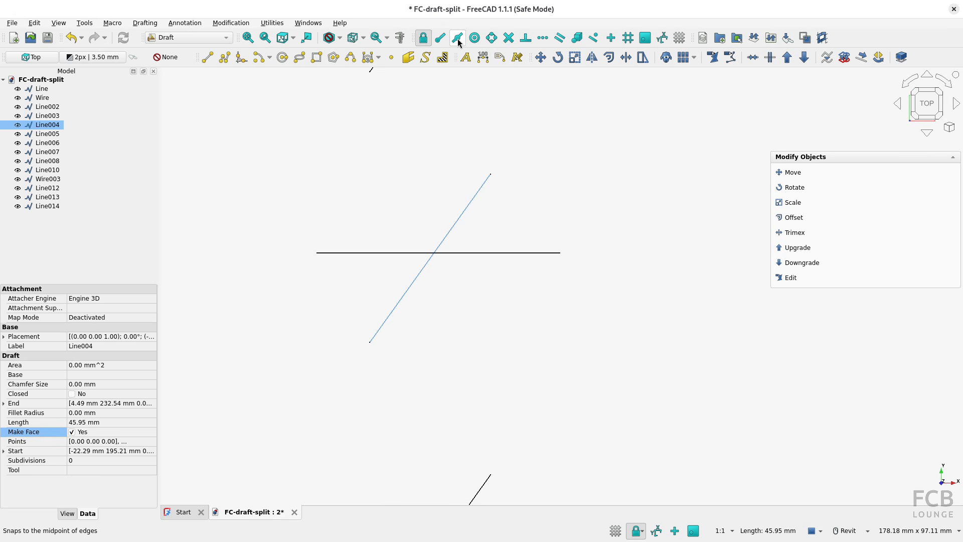
left_click(509, 38)
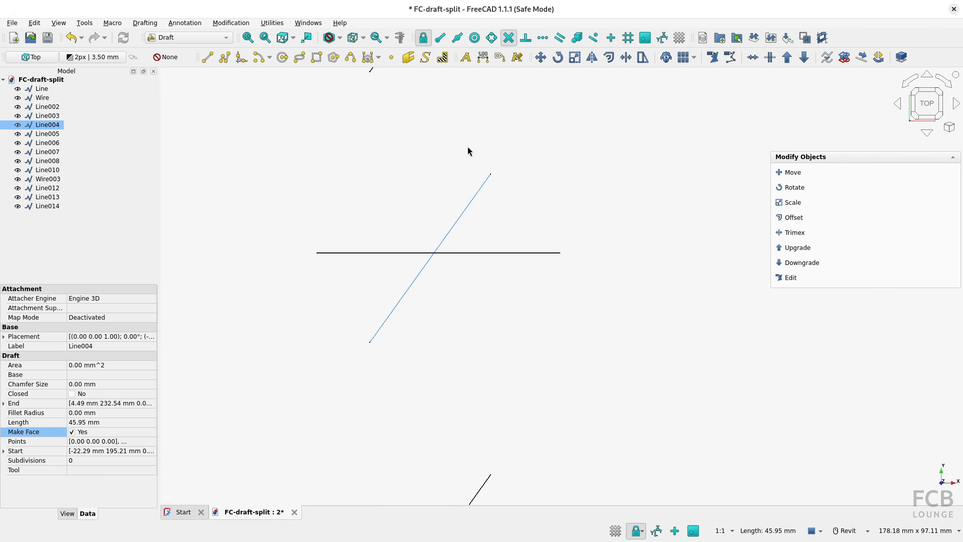
left_click(770, 58)
left_click(441, 253)
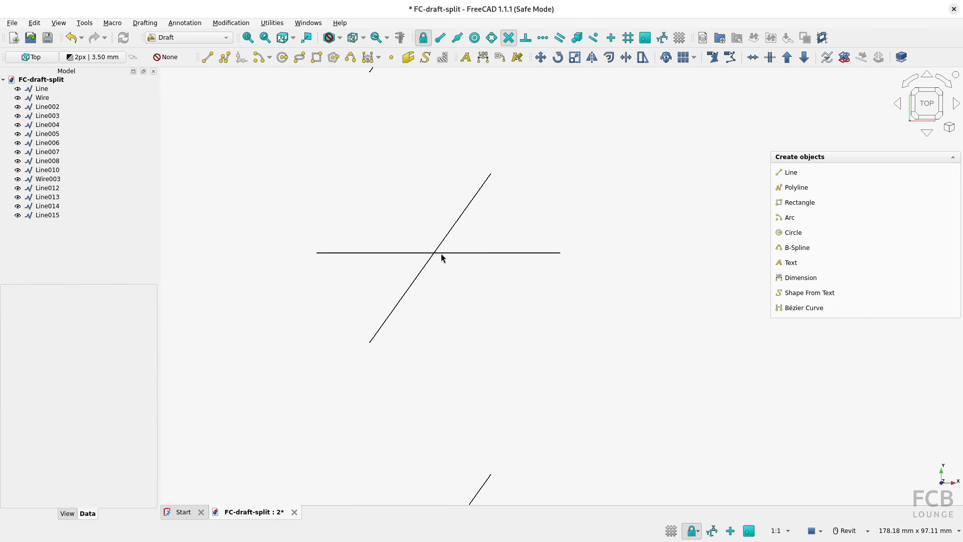
- Select the two halves of the split horizontal line and the crossing slanted line to check which one was divided
left_click(453, 255)
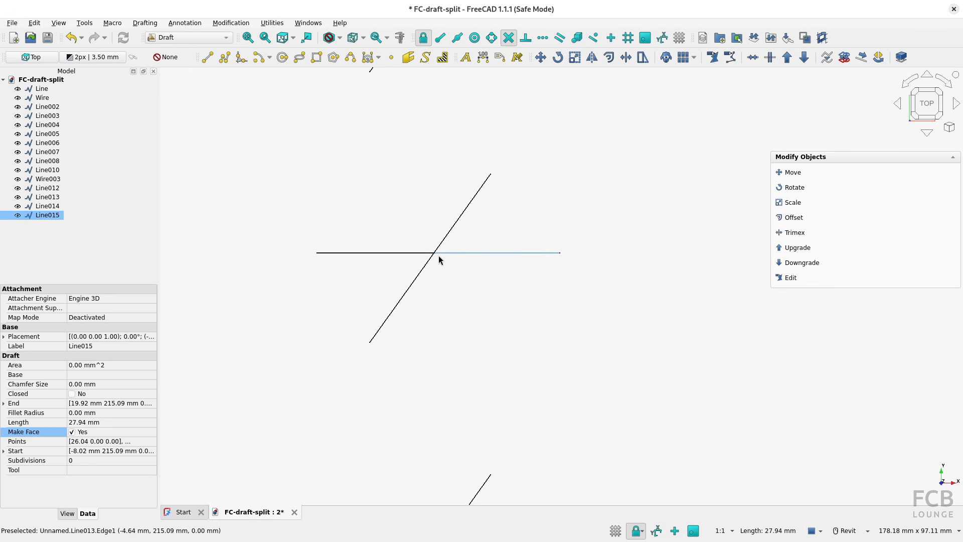
left_click(417, 253)
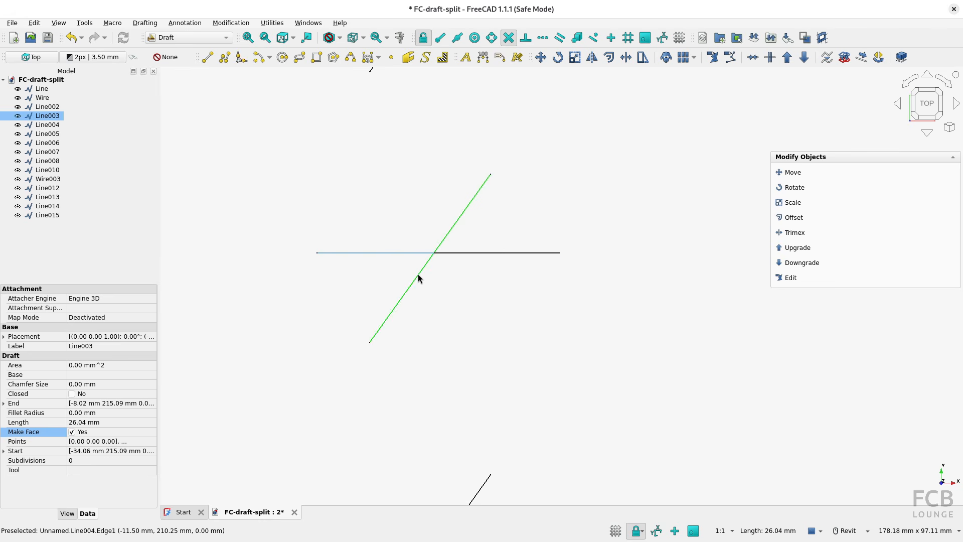
left_click(424, 272)
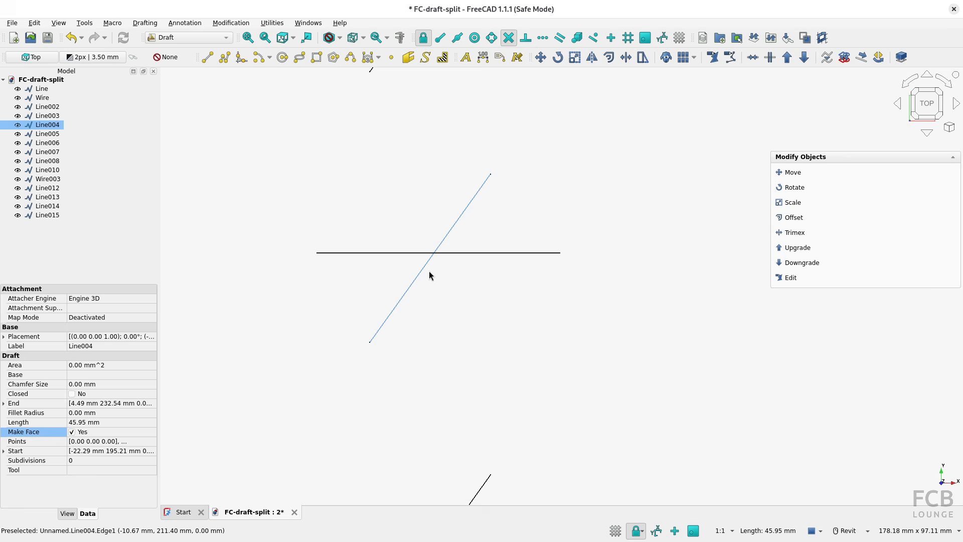
left_click(458, 253)
left_click(421, 254)
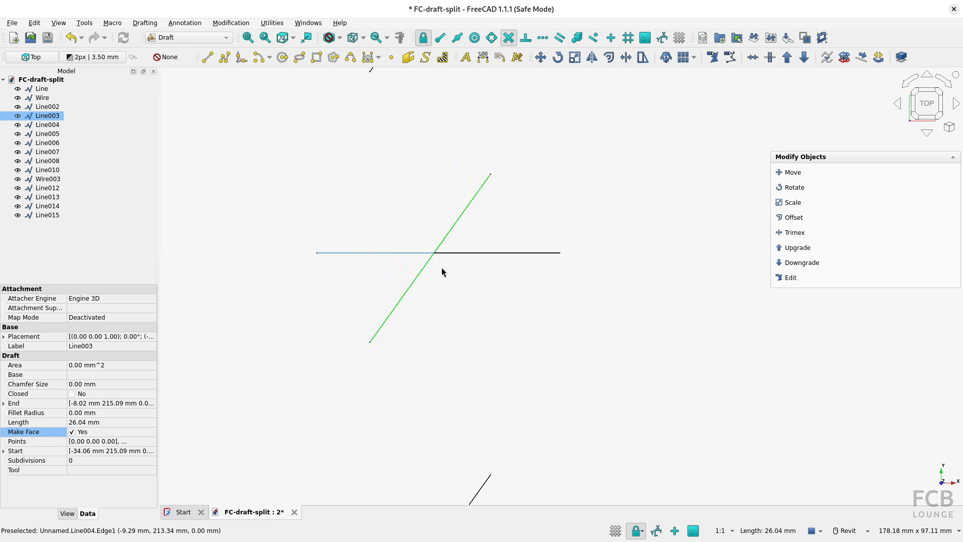
left_click(472, 293)
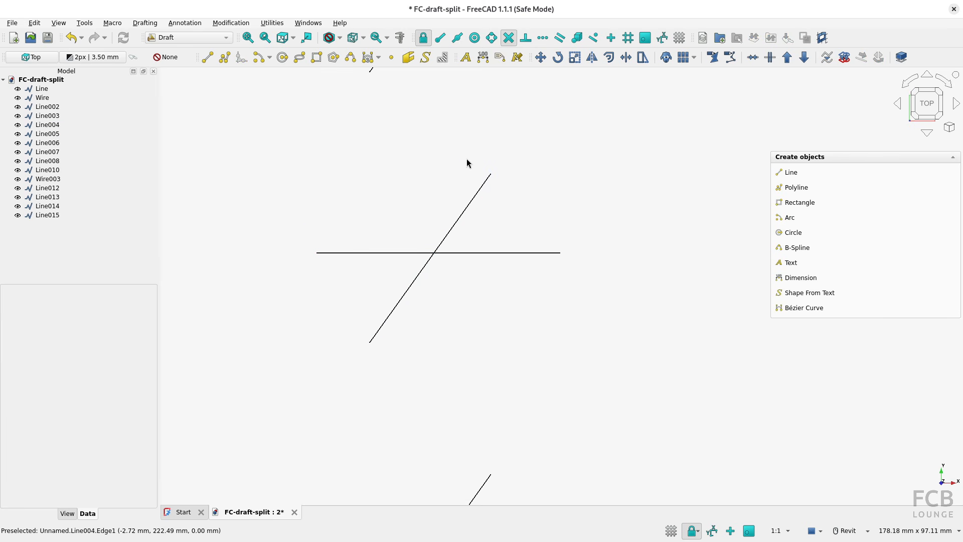
left_click(459, 224)
- Split the slanted line of the next crossing pair above at the intersection and select both resulting segments to check them
mouse_move(465, 154)
middle_mouse_down()
mouse_move(456, 221)
mouse_move(450, 146)
middle_mouse_up()
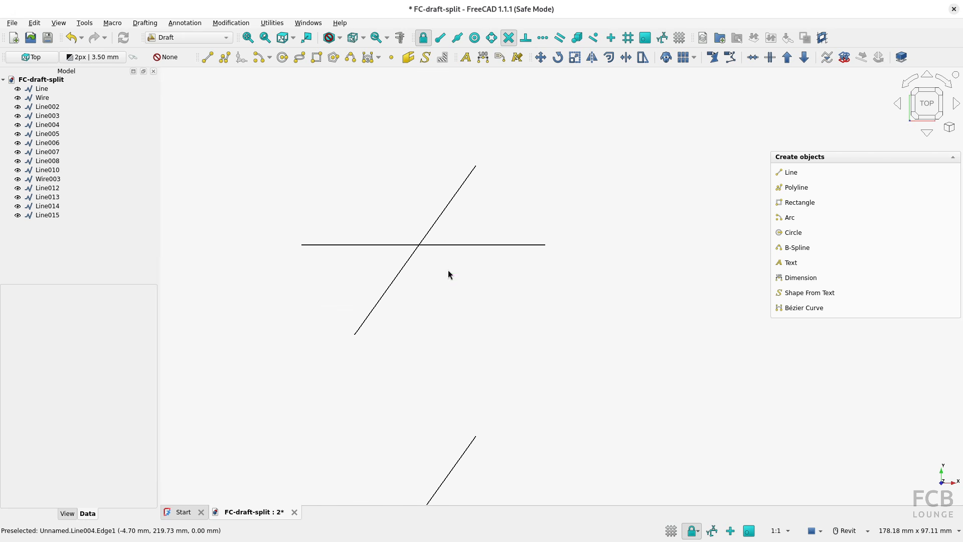
left_click(444, 243)
left_click(436, 221)
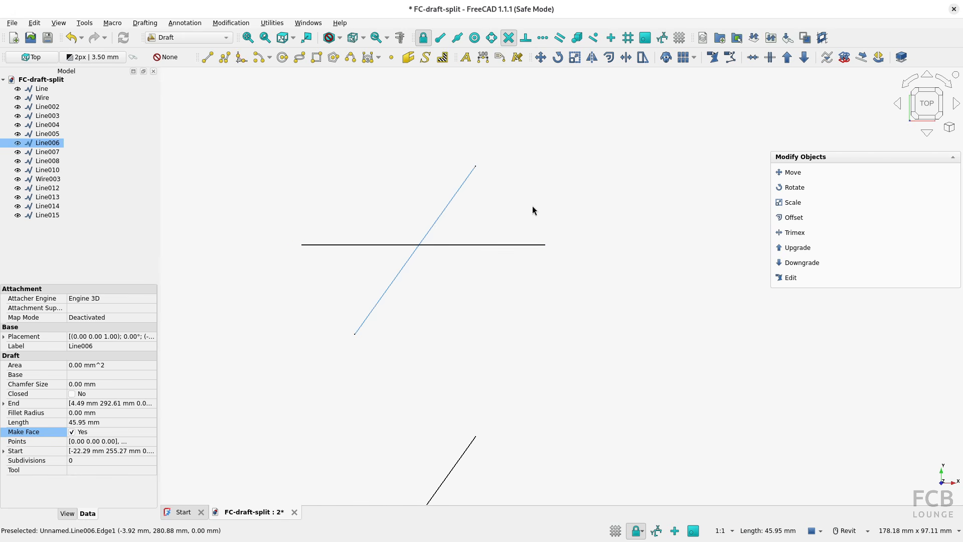
left_click(792, 123)
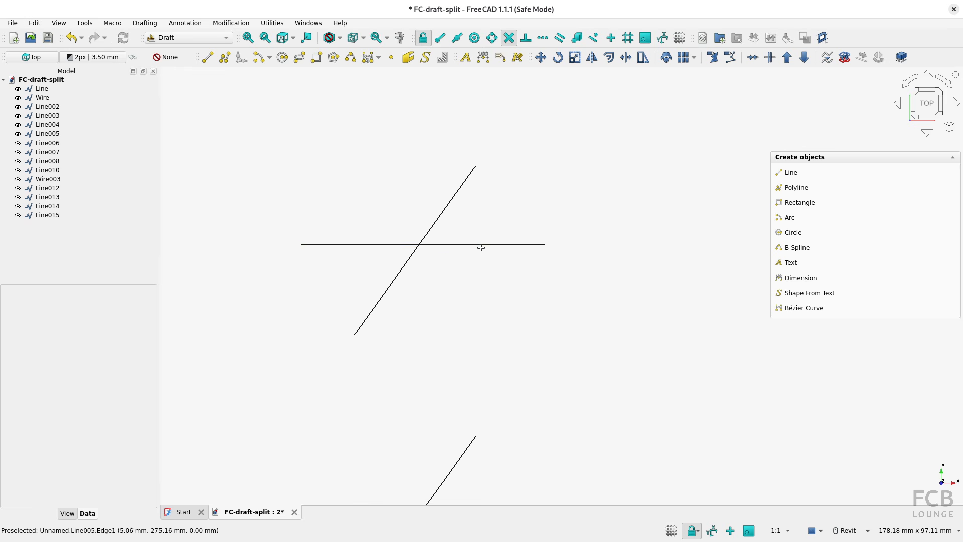
left_click(508, 38)
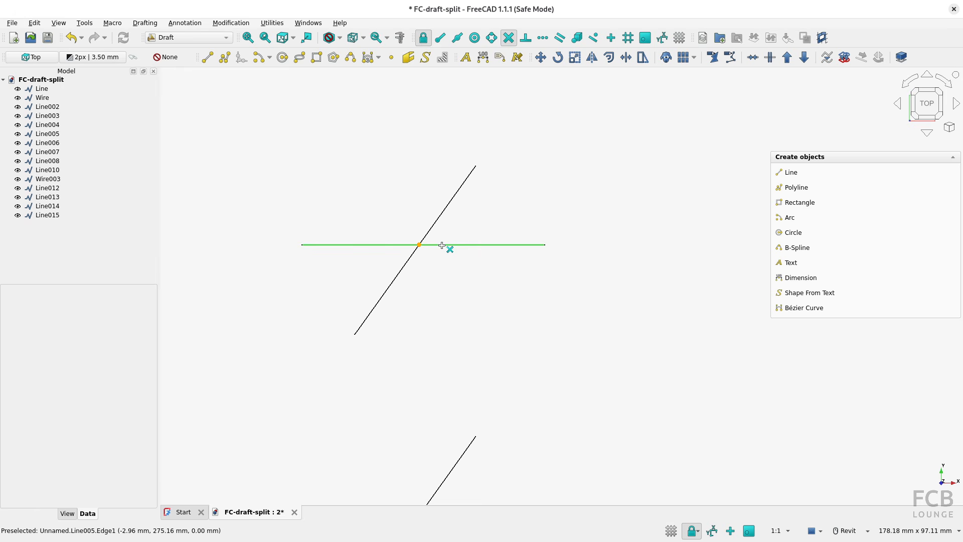
left_click(441, 245)
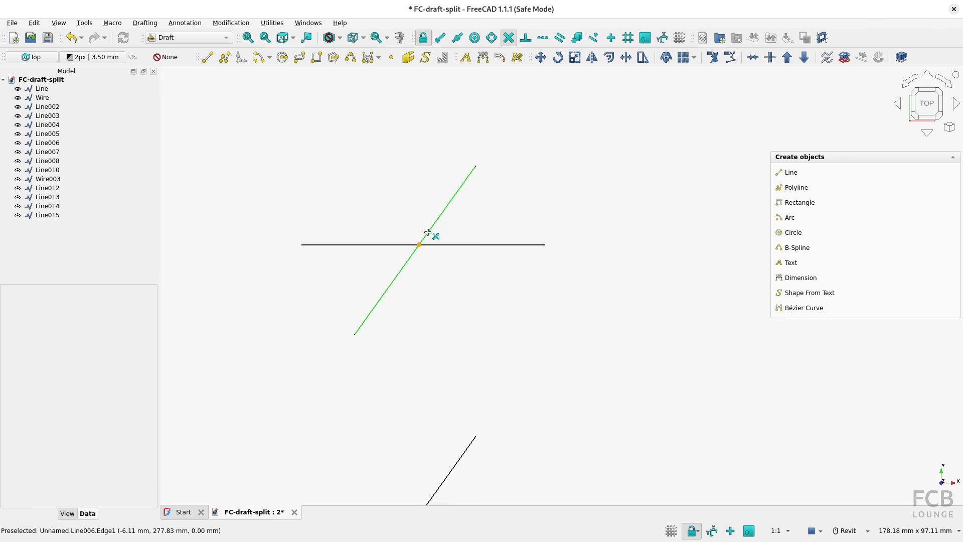
left_click(427, 233)
left_click(432, 228)
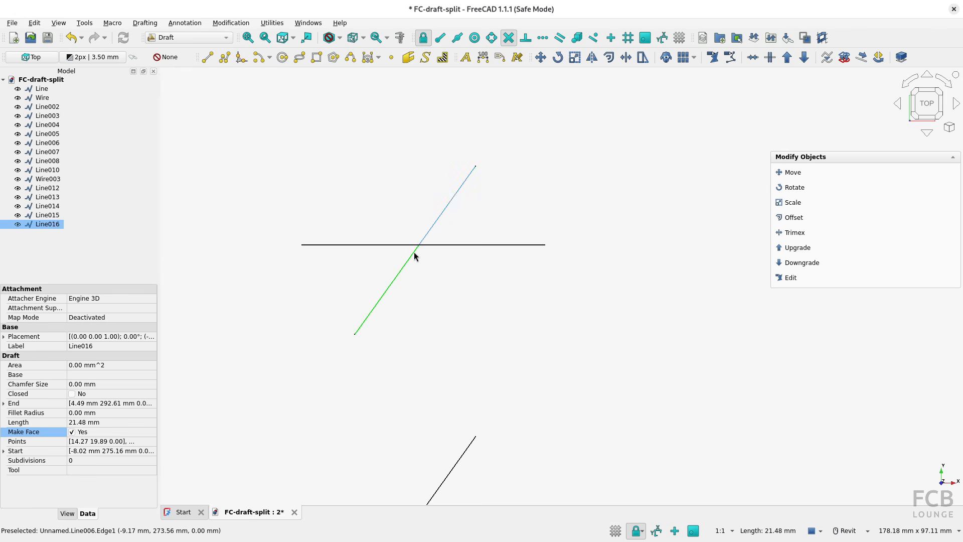
left_click(415, 255)
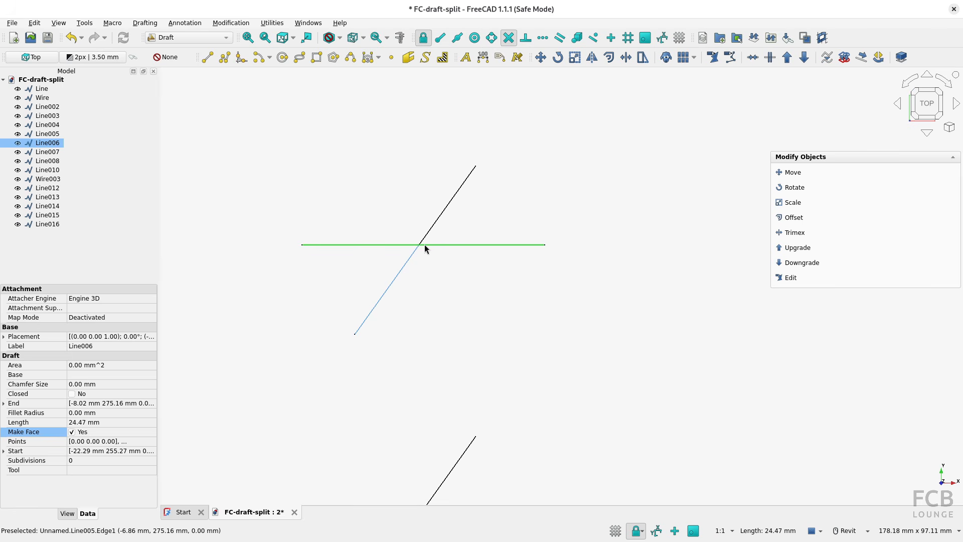
left_click(616, 164)
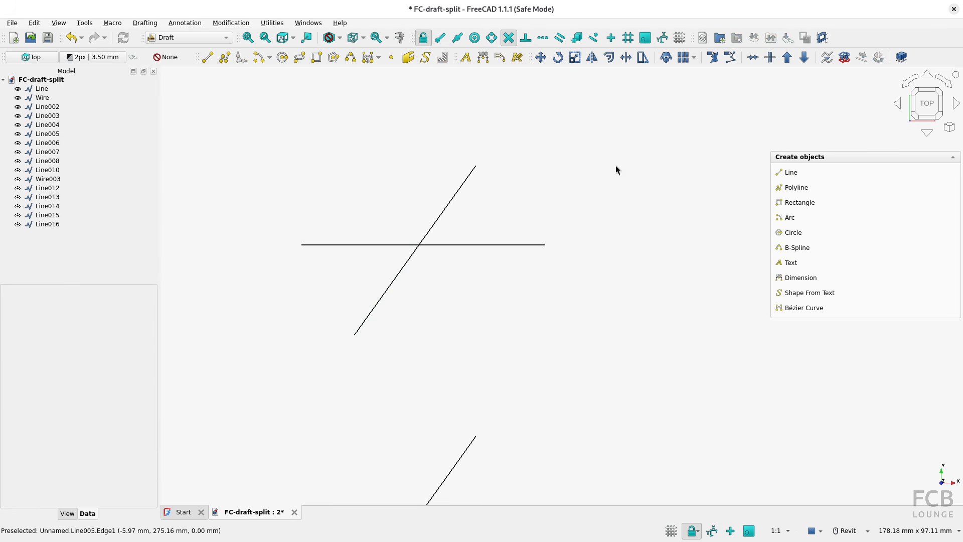
- Split the horizontal line of the same crossing pair at the intersection and select the segments meeting there to check them
left_click(764, 60)
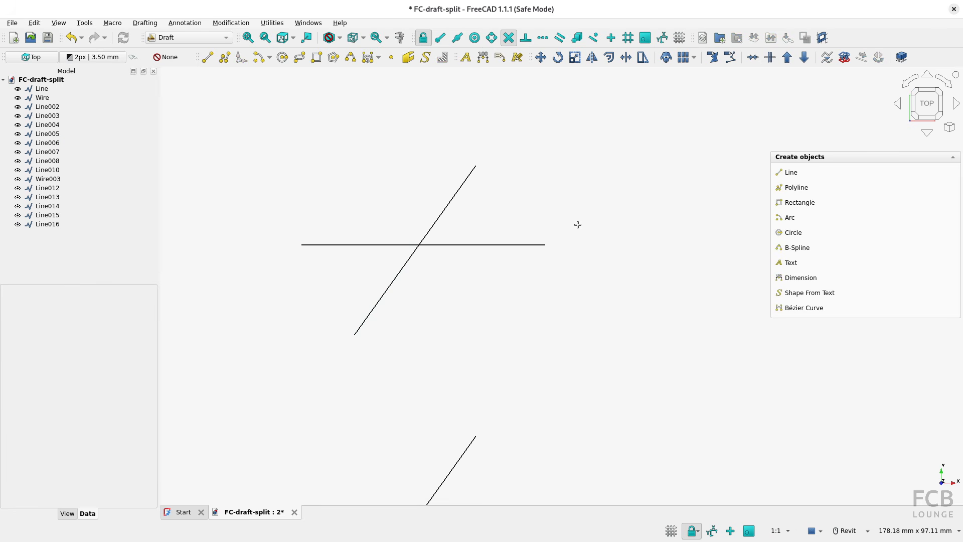
left_click(441, 246)
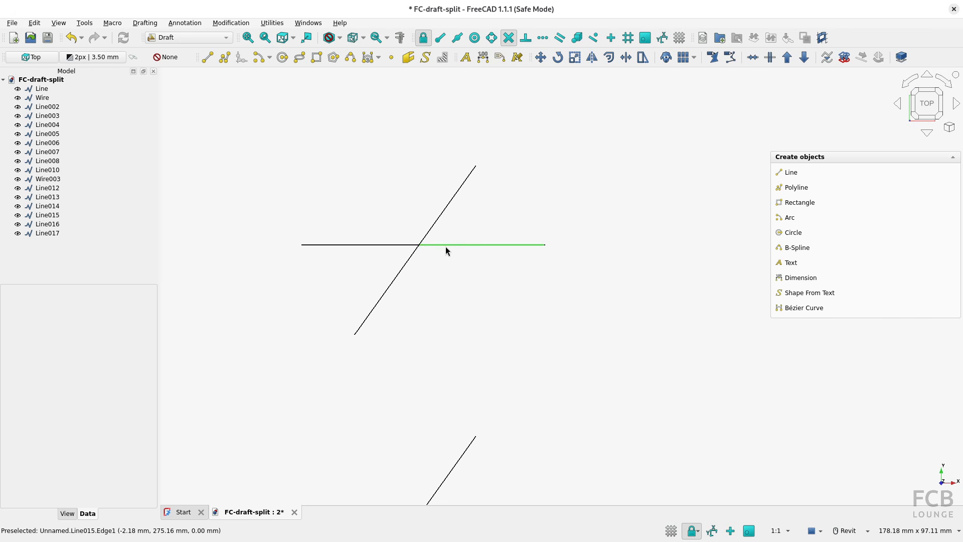
left_click(414, 245)
left_click(413, 255)
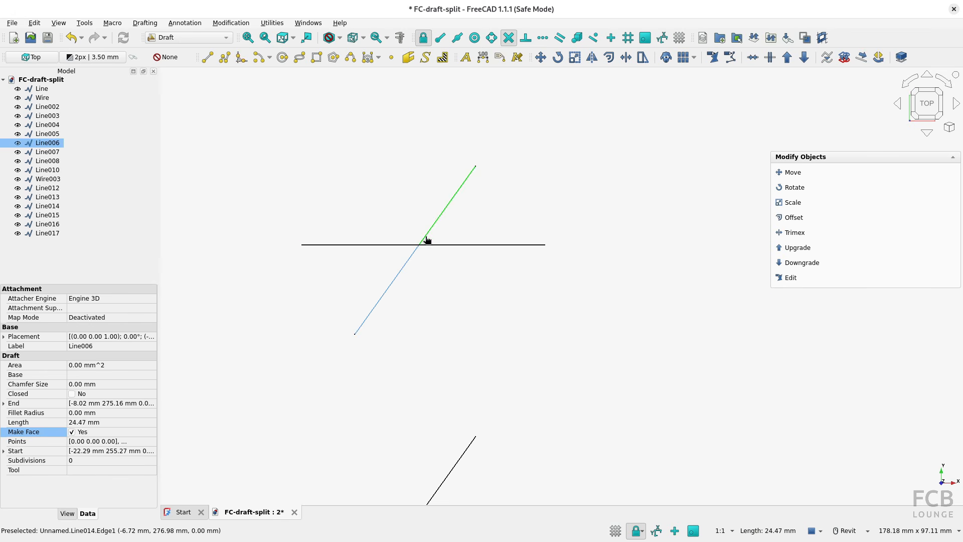
left_click(423, 240)
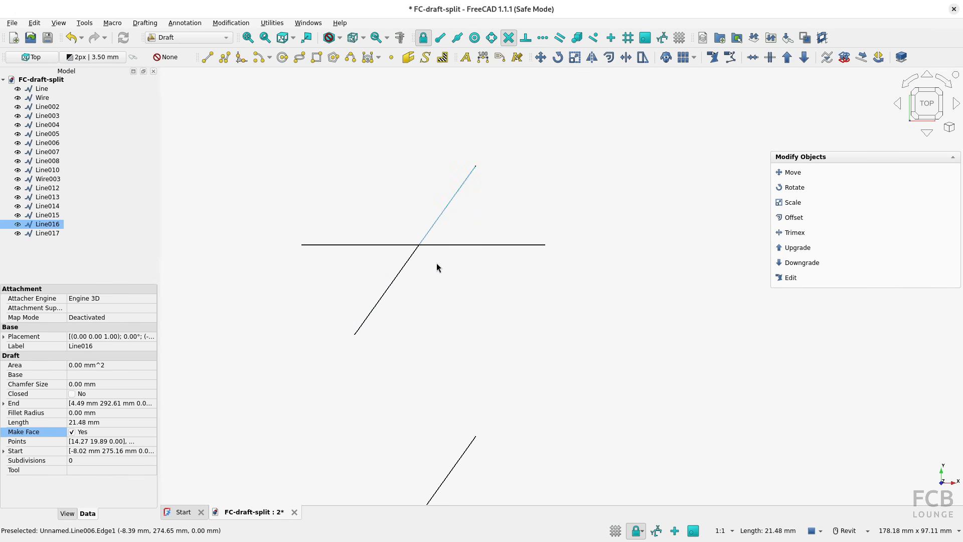
left_click(474, 219)
- Enable working plane snapping with the Top working plane and split the topmost pair's slanted line at its apparent intersection with the horizontal line
scroll(480, 208, "down", 5)
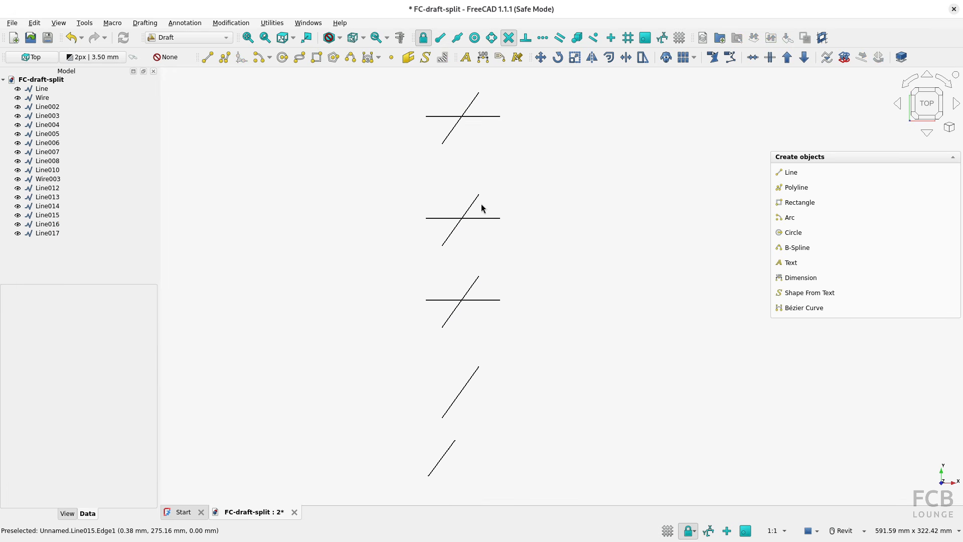
middle_click_drag(481, 208, 490, 332)
scroll(461, 271, "up", 5)
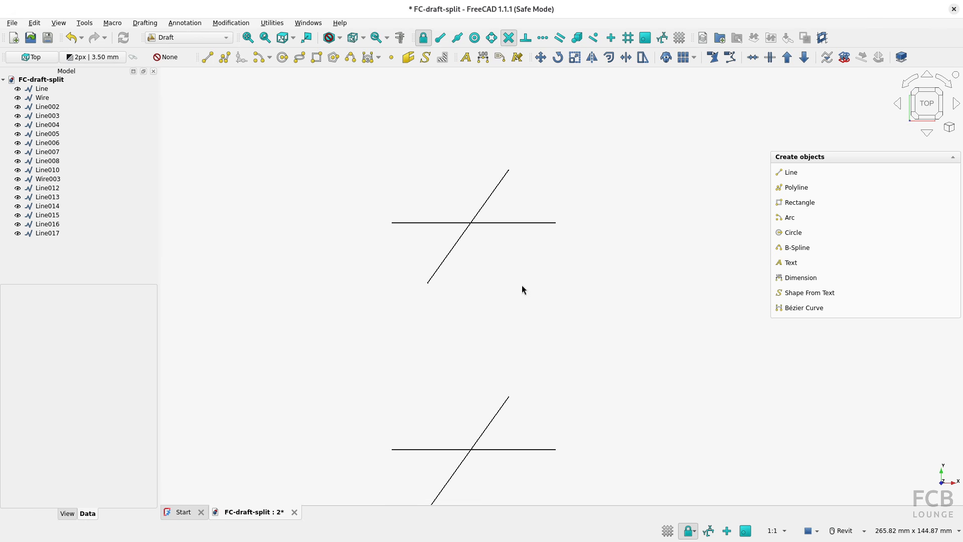
middle_click_drag(517, 341, 490, 236, "shift")
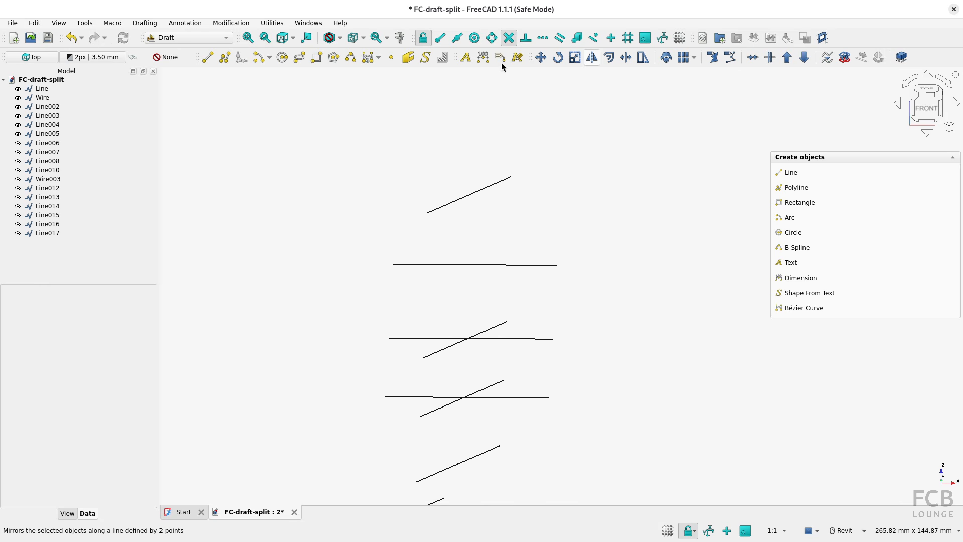
left_click(510, 38)
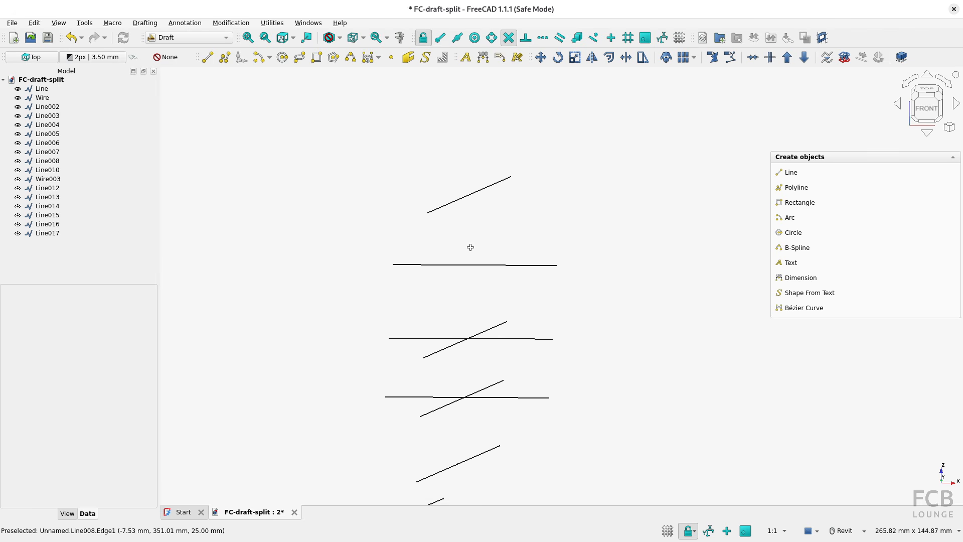
left_click(926, 90)
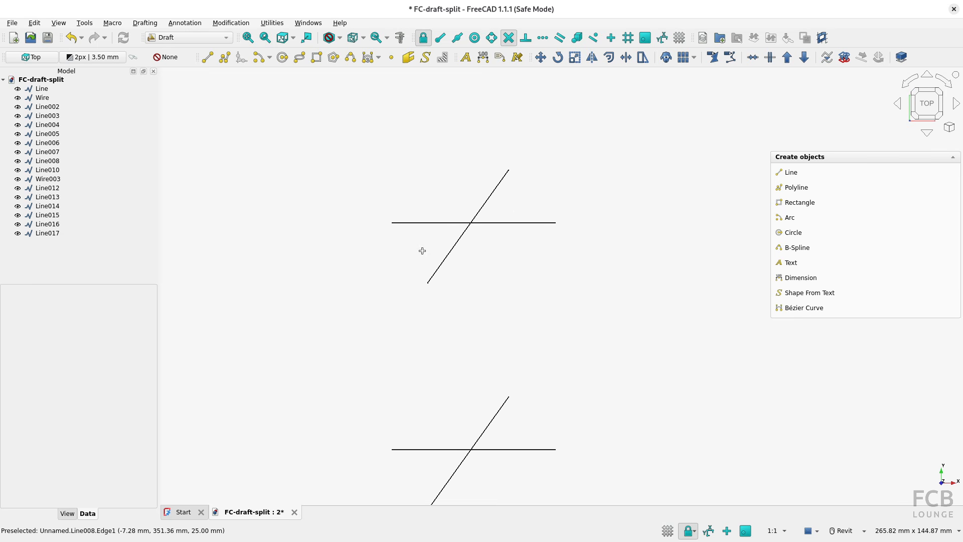
left_click(37, 59)
left_click(646, 38)
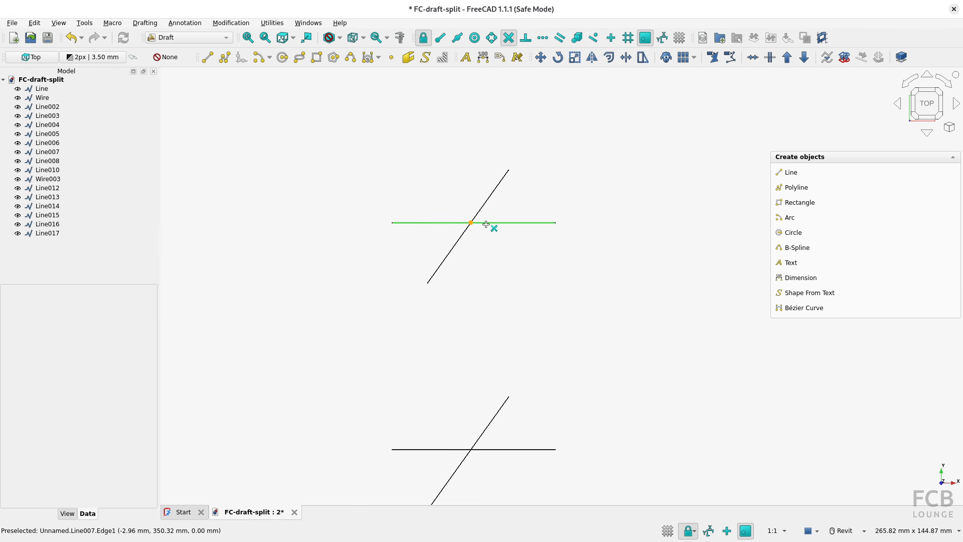
middle_click_drag(486, 269, 477, 188, "shift")
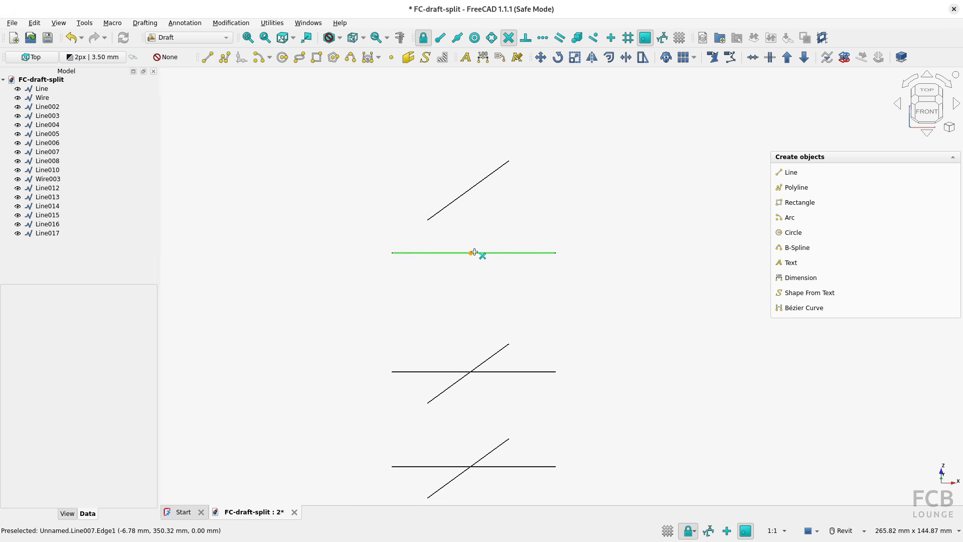
left_click(489, 175)
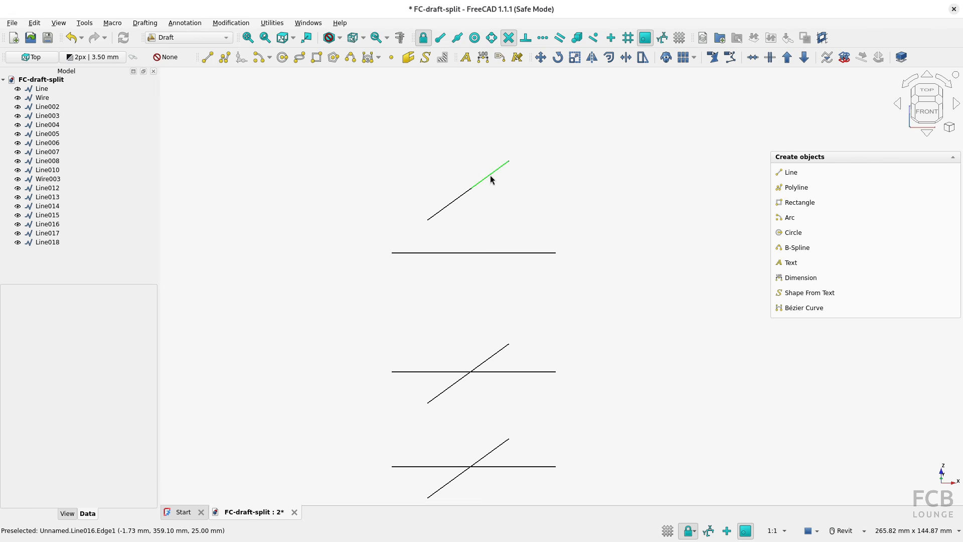
- Select both segments of the topmost slanted line in the tilted view and check the split again from the top view
left_click(490, 179)
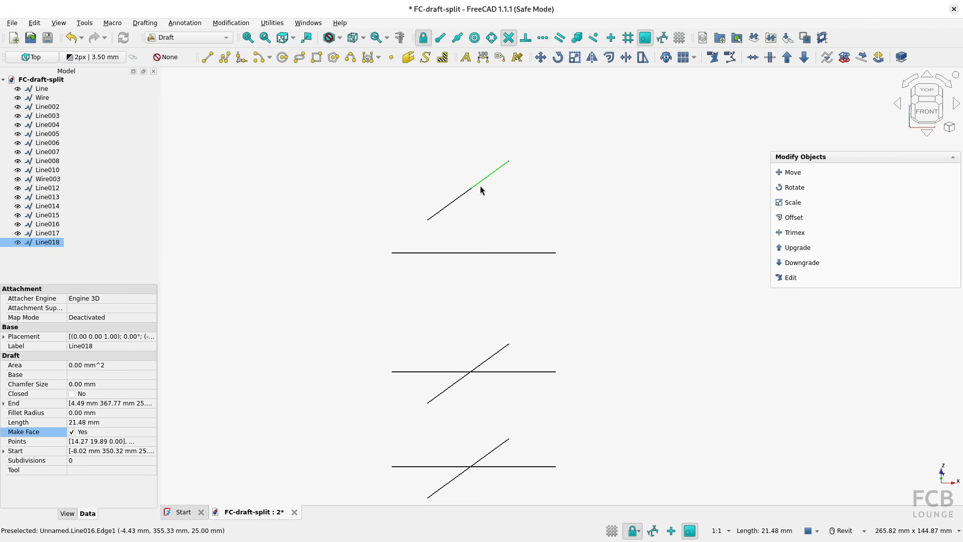
left_click(454, 200)
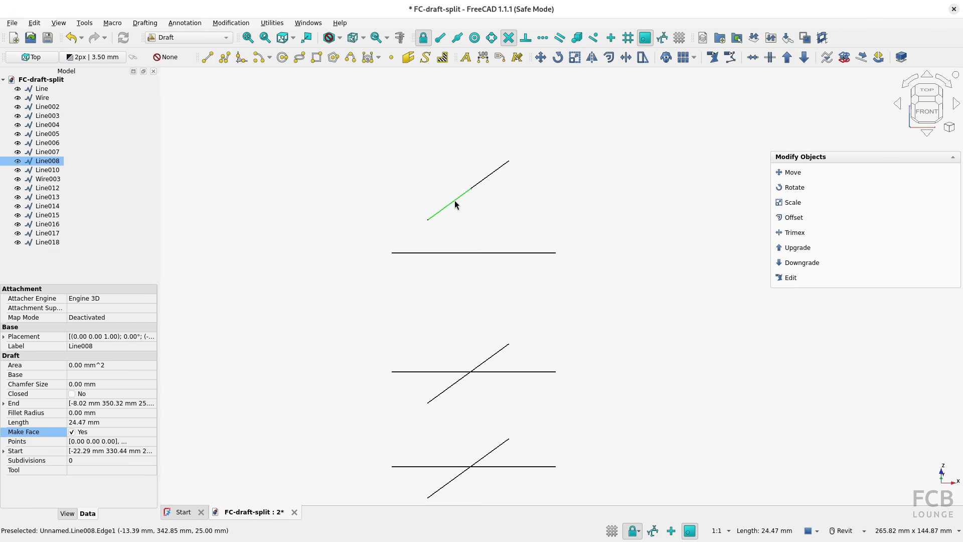
left_click(927, 93)
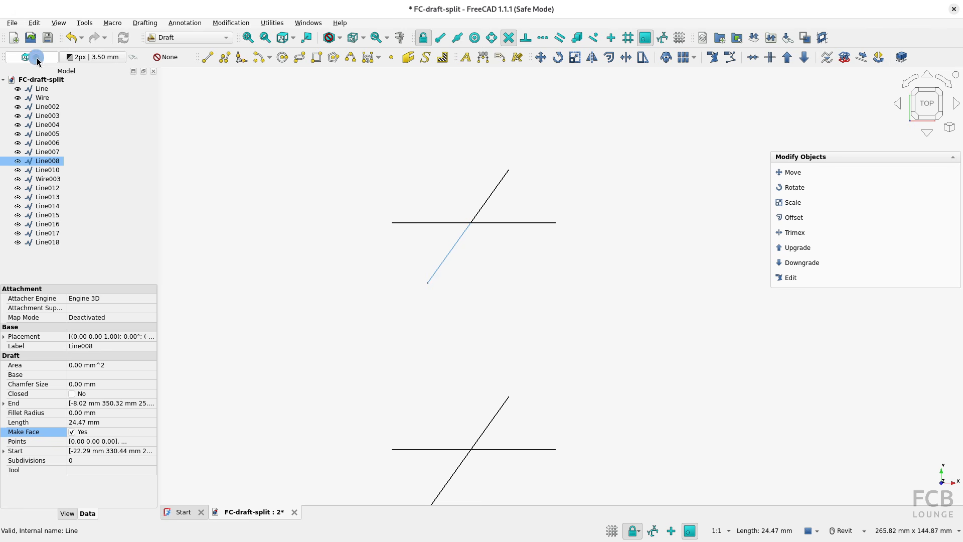
left_click(486, 205)
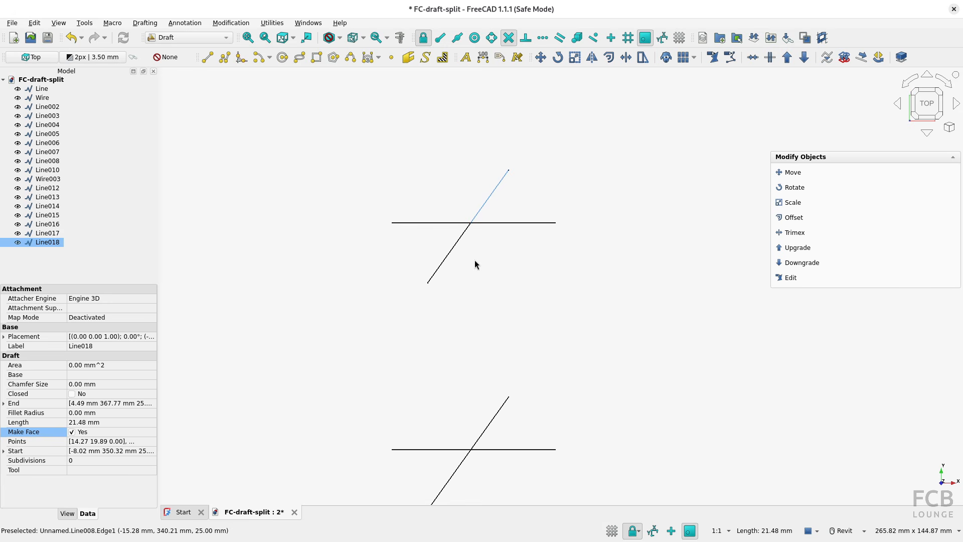
left_click(490, 251)
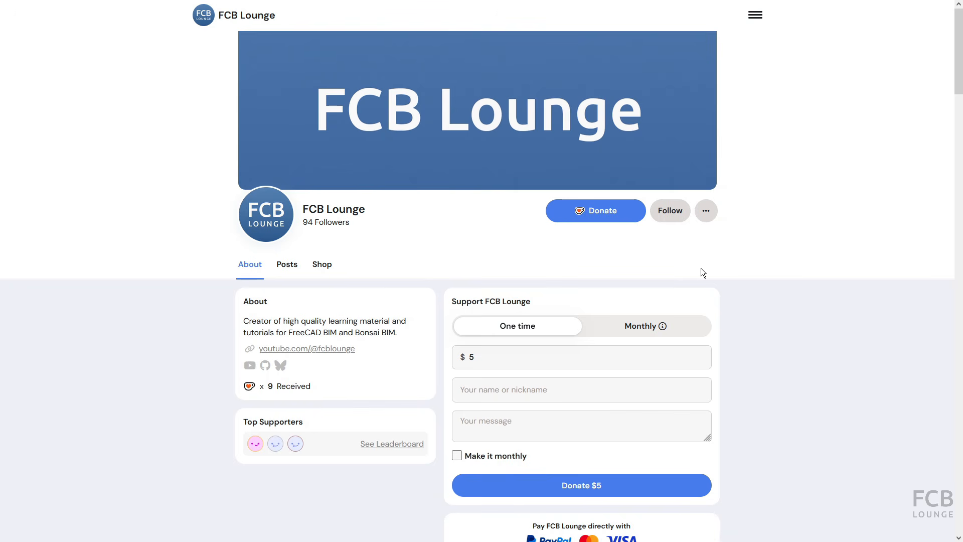
- On the FCB Lounge donation page, set a one-time amount of $10, enter the supporter's name and add the message "Thank you"
left_click(484, 358)
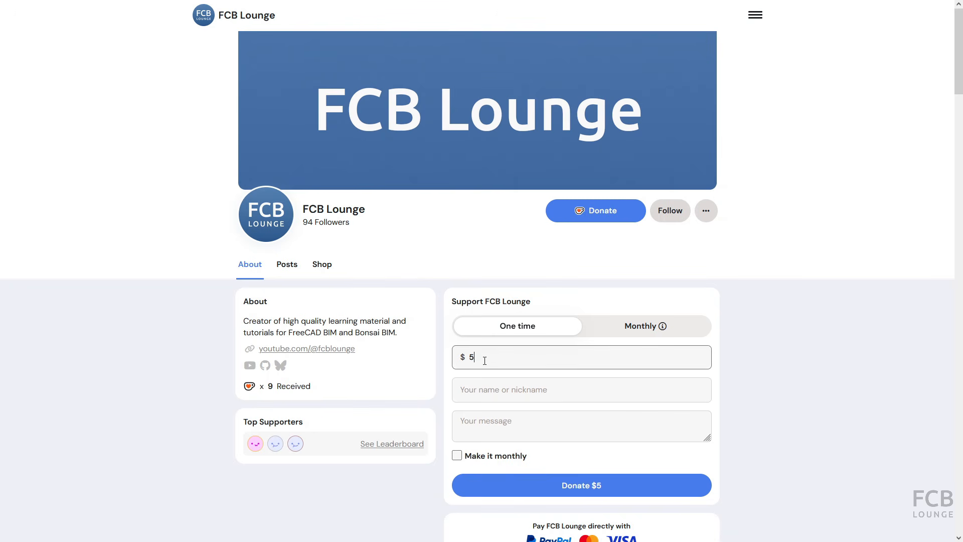
key("BackSpace")
type("10")
left_click(476, 390)
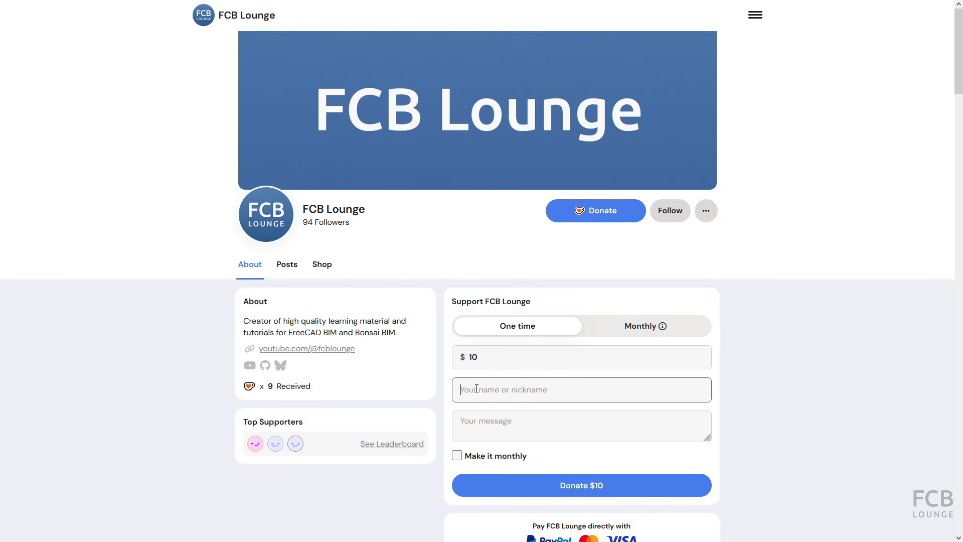
type("Nick")
left_click(503, 432)
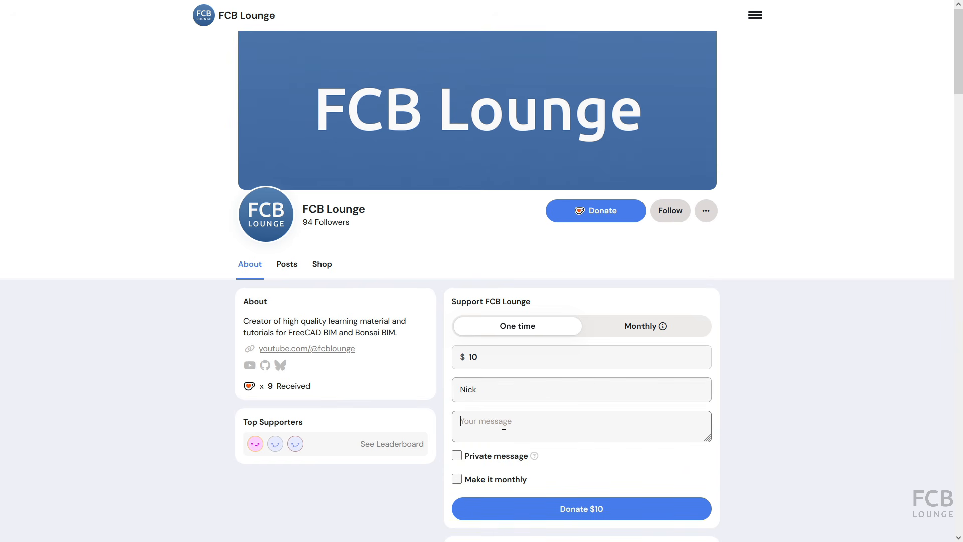
type("Thank you")
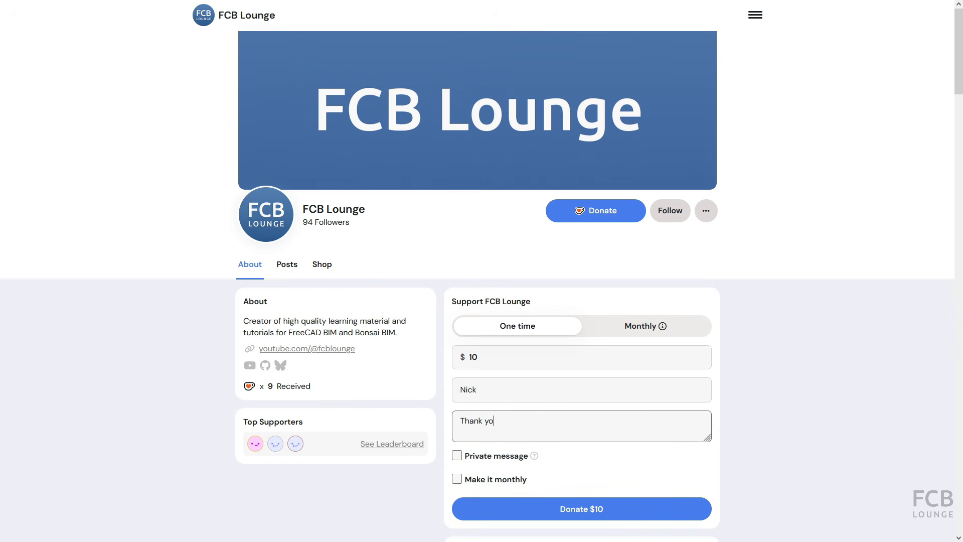